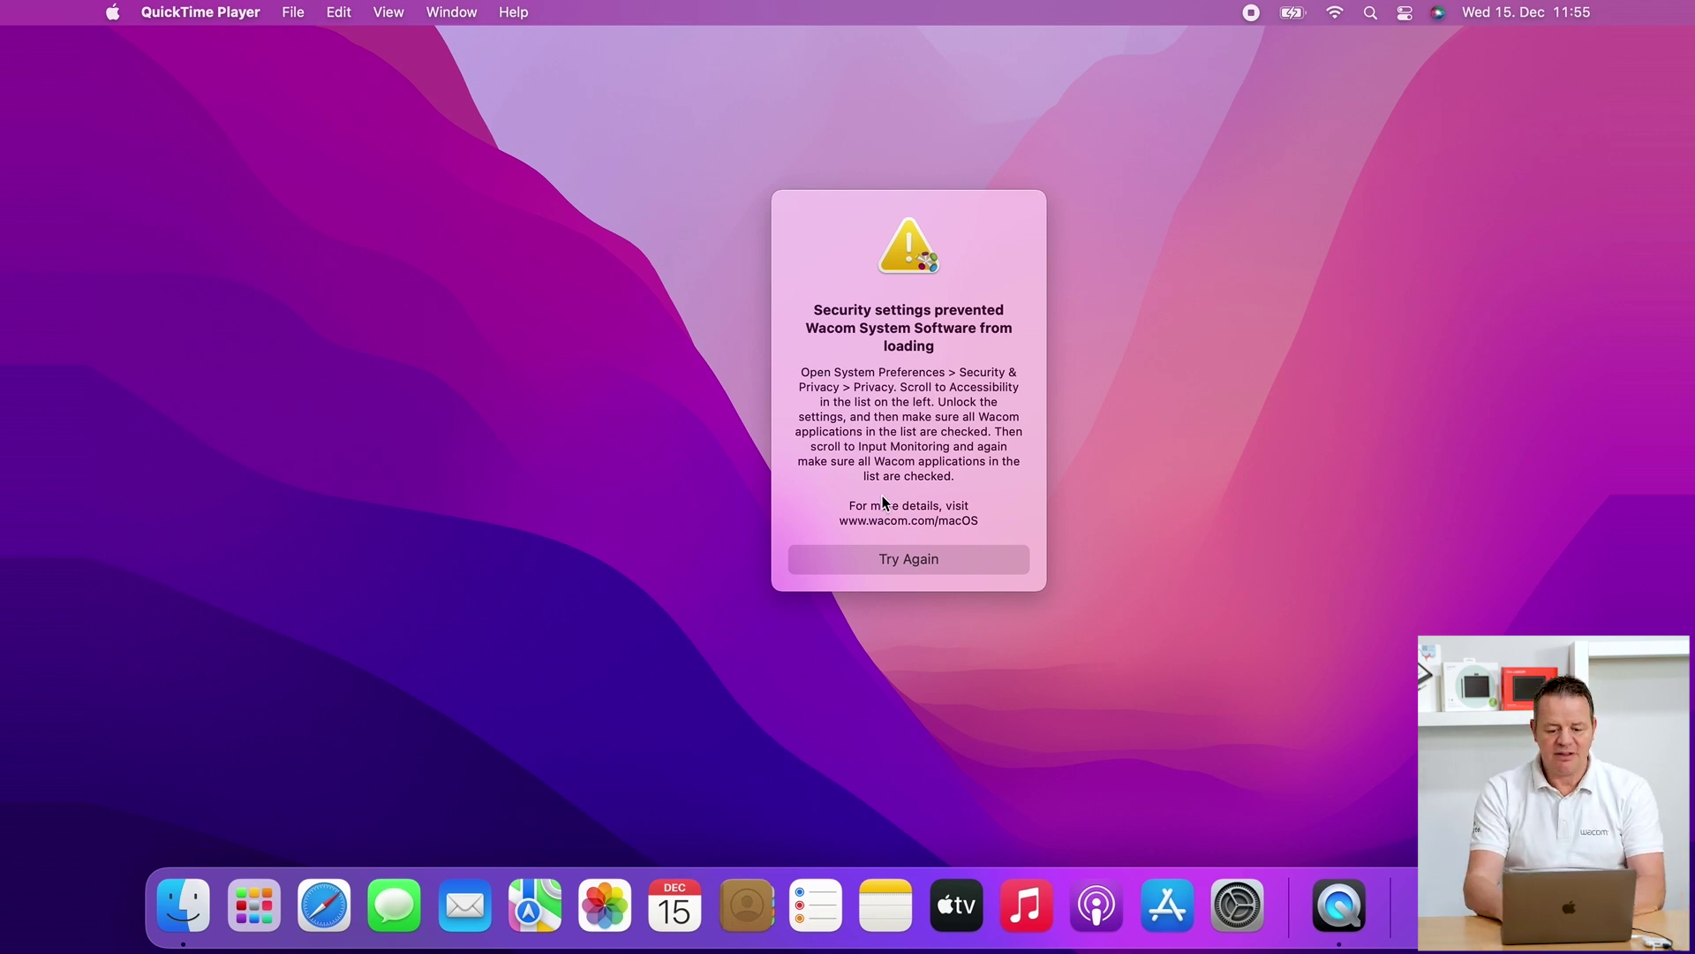
- Retry loading the Wacom software, then move its security alert to the top-right corner
left_click(892, 565)
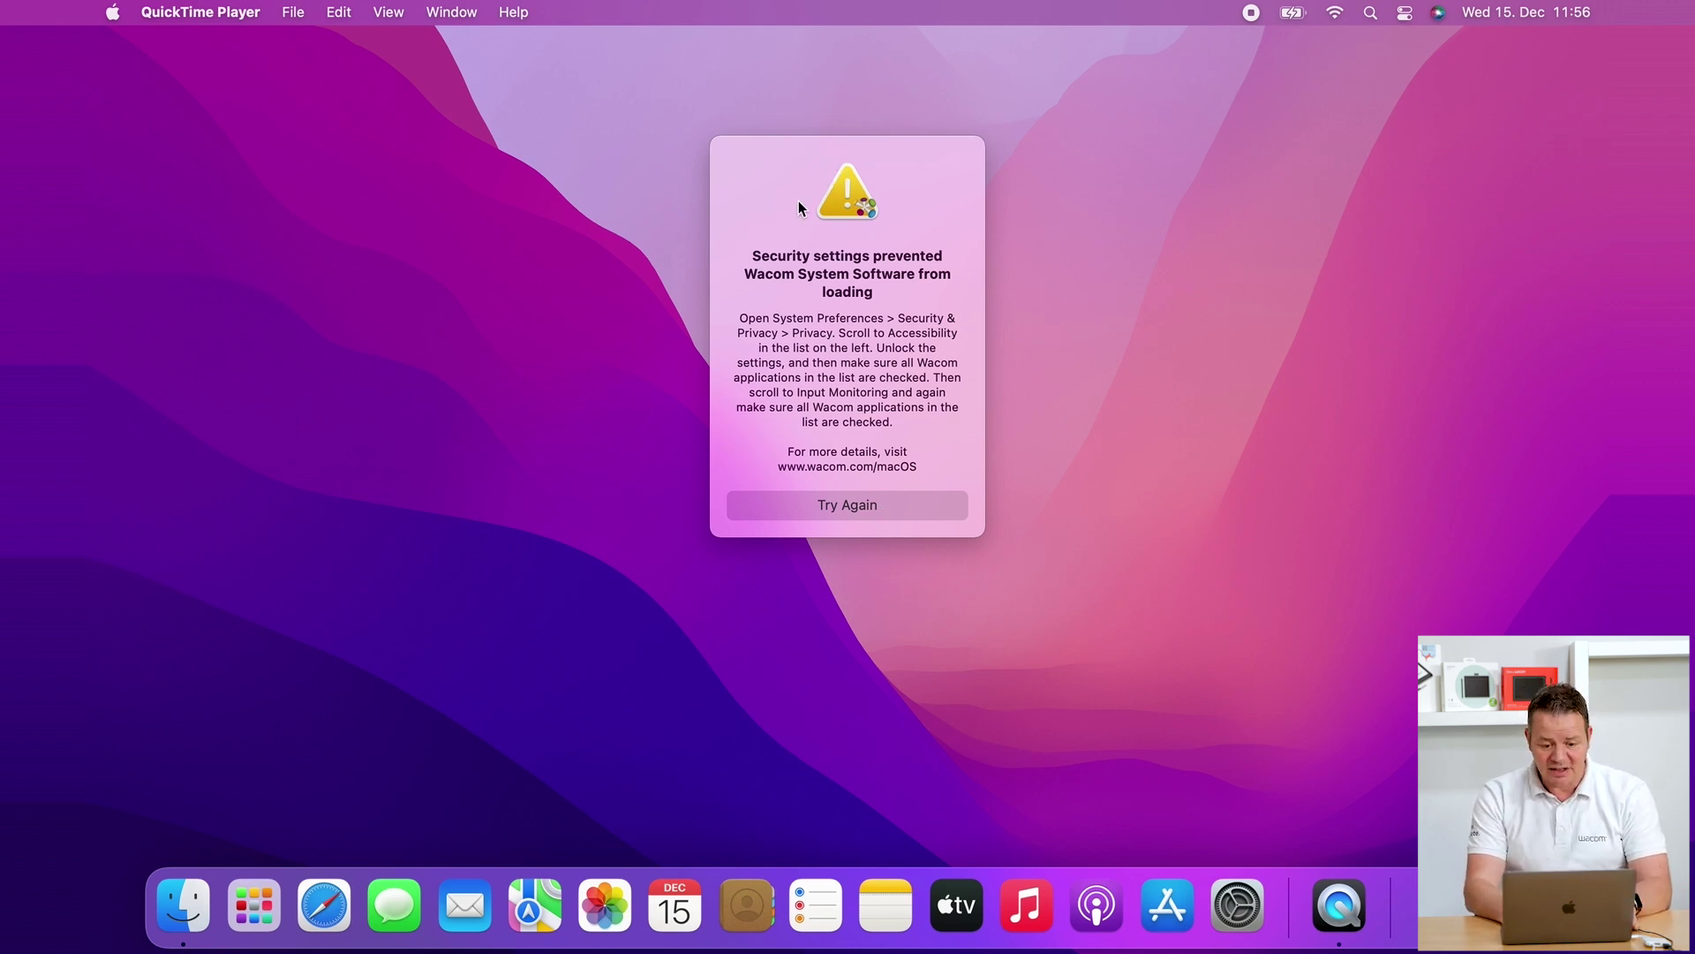
left_click_drag(799, 190, 1316, 172)
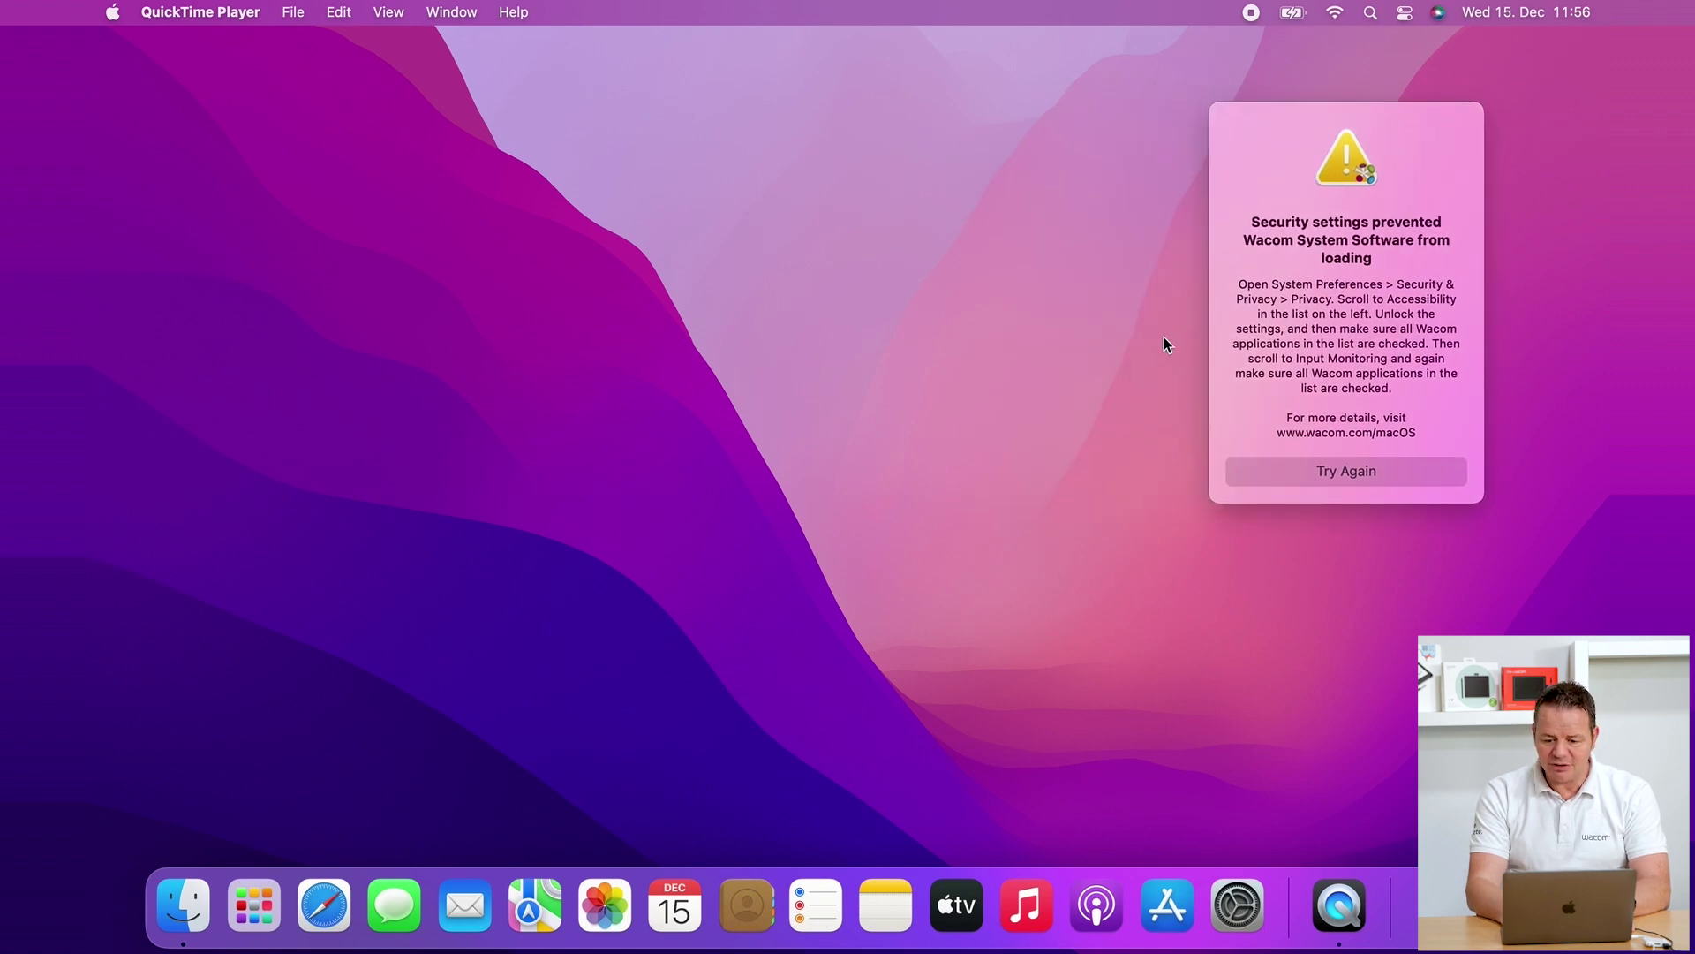
- Open System Preferences' Security & Privacy pane and show the Accessibility privacy list
left_click(1231, 907)
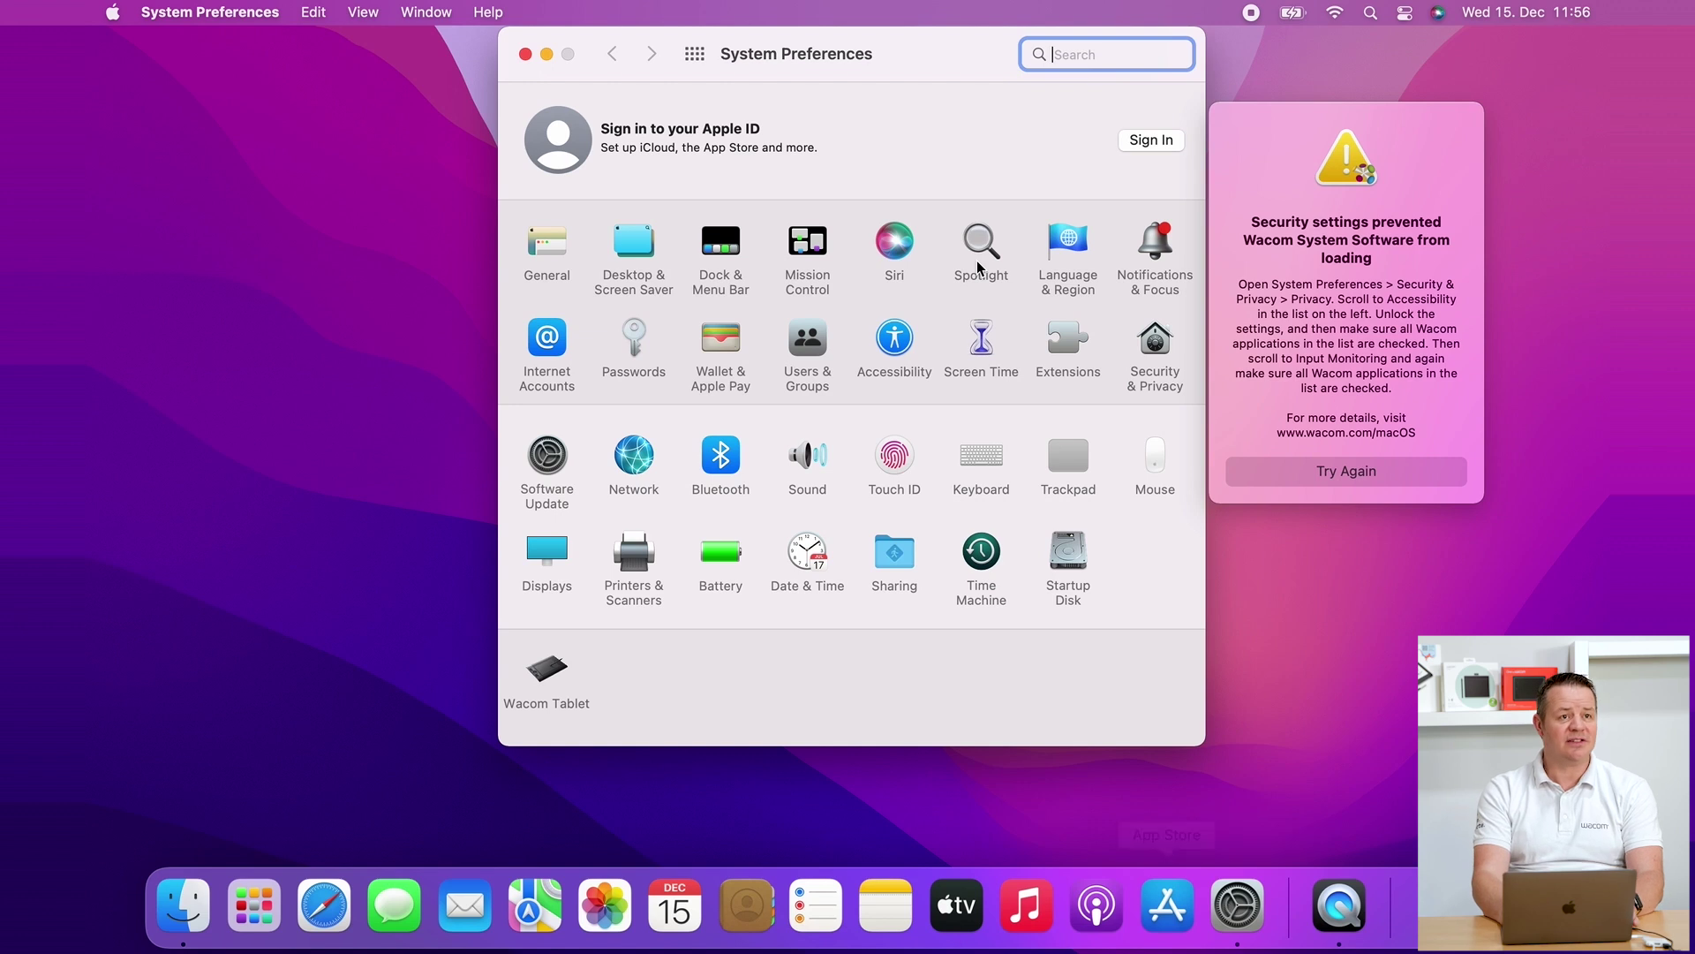
left_click_drag(901, 66, 796, 76)
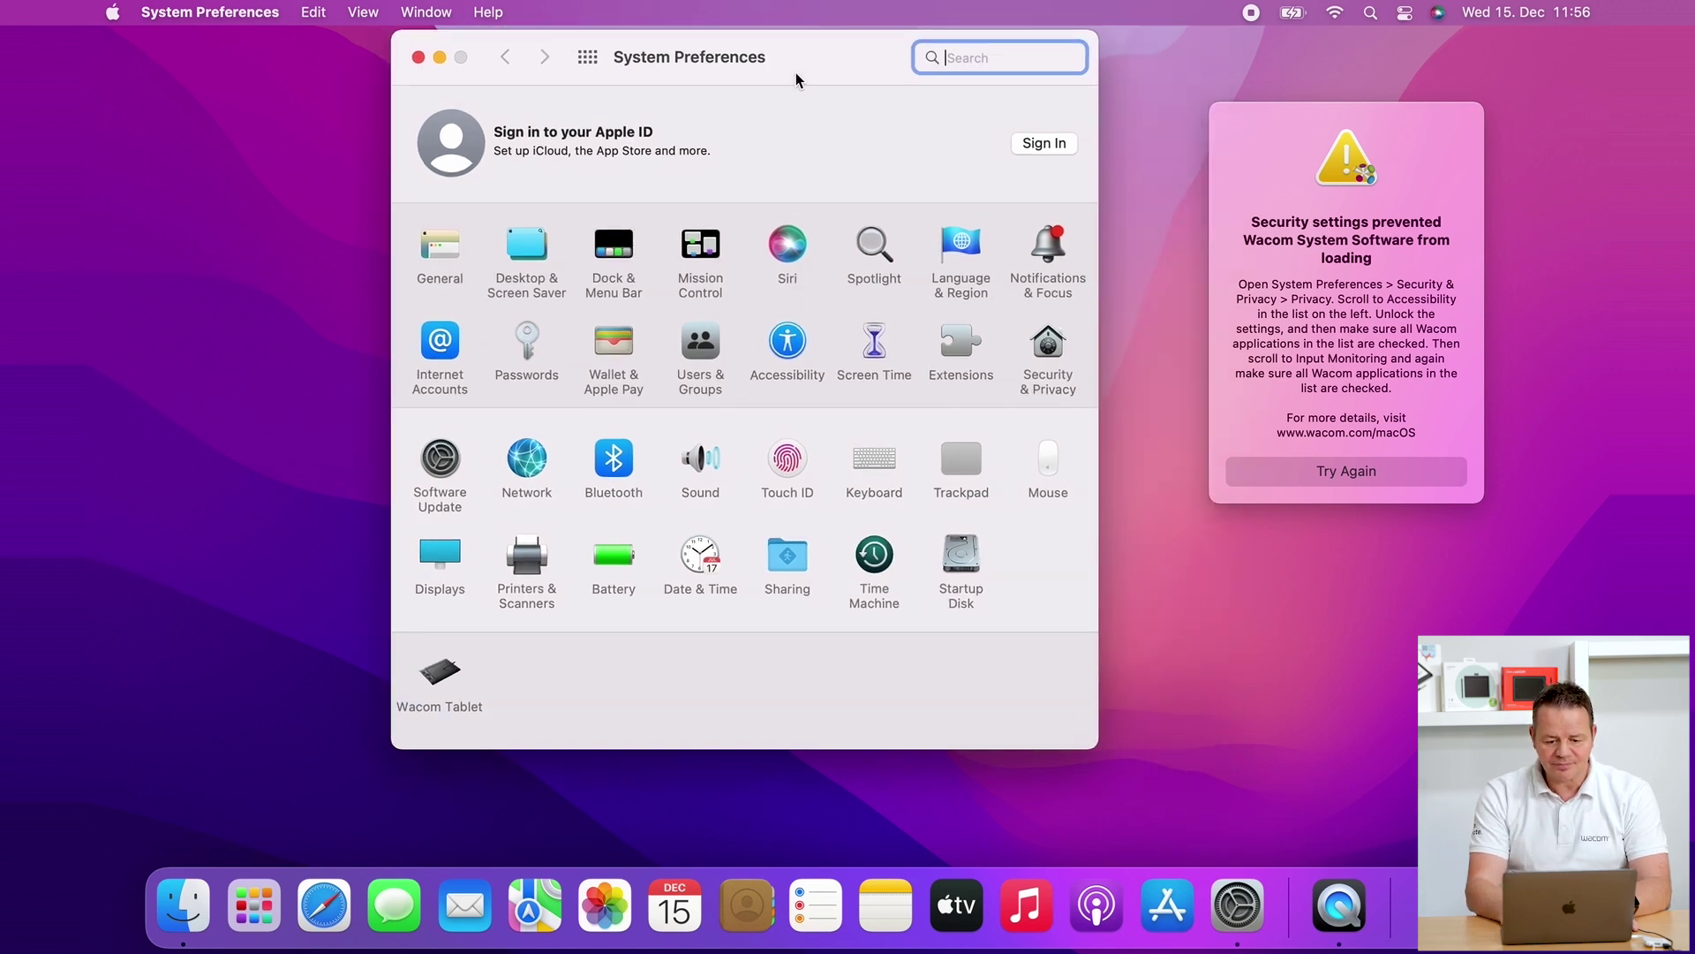
left_click(1057, 369)
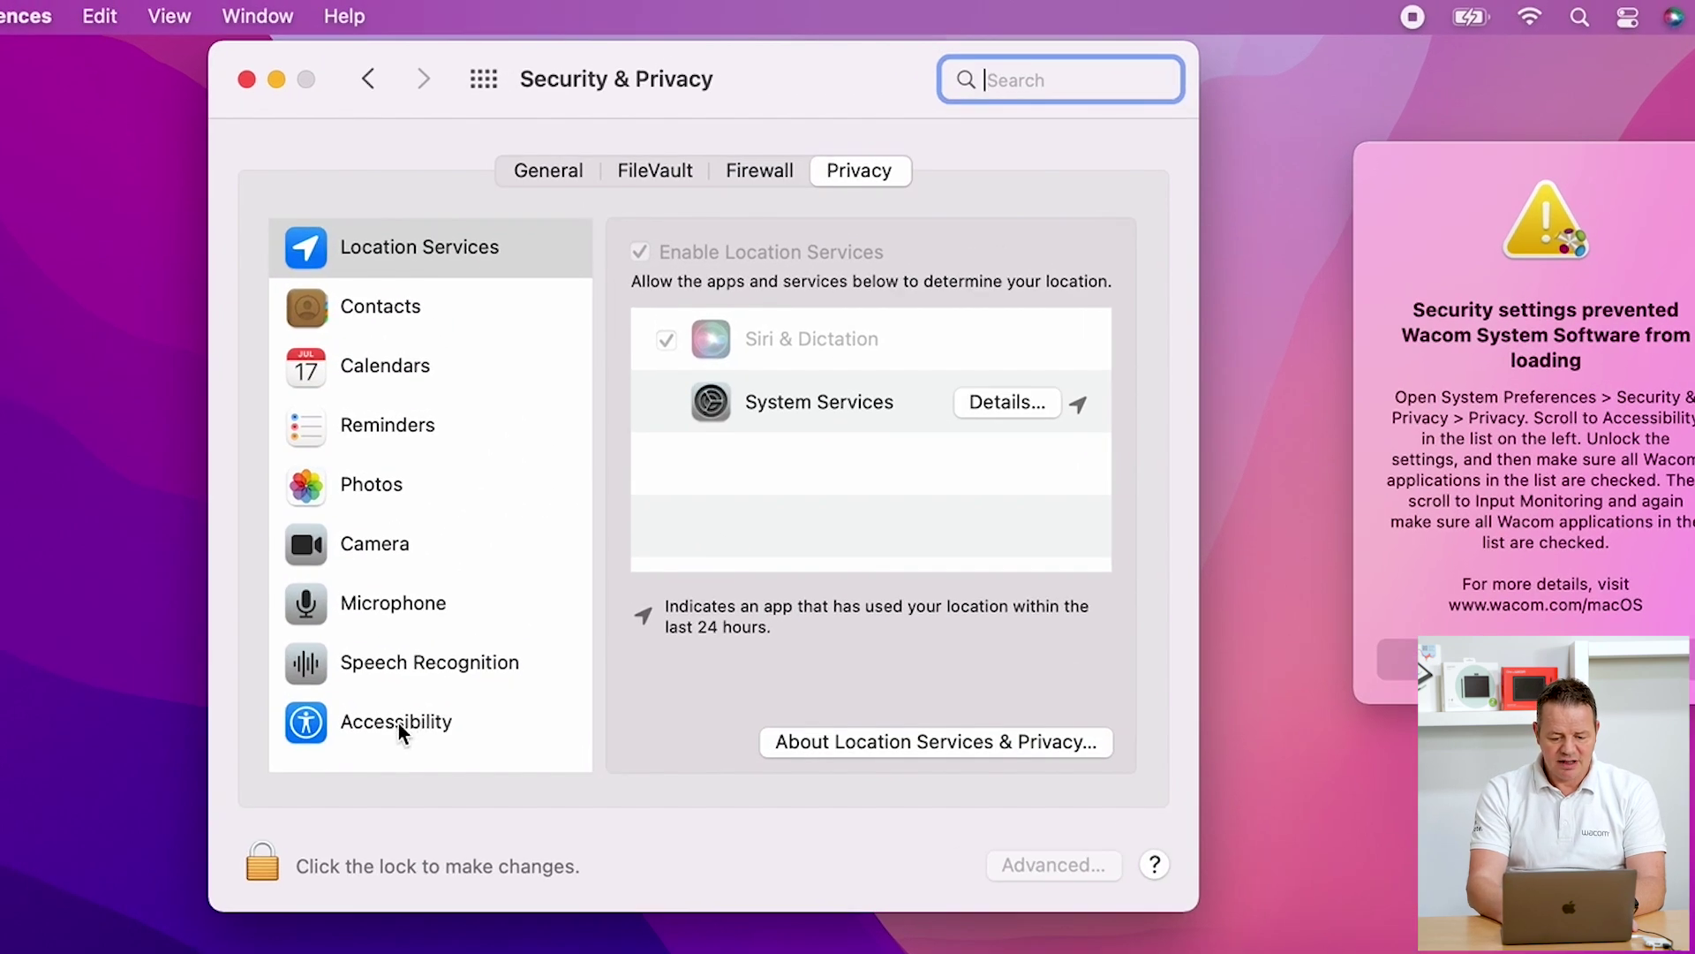
left_click(399, 729)
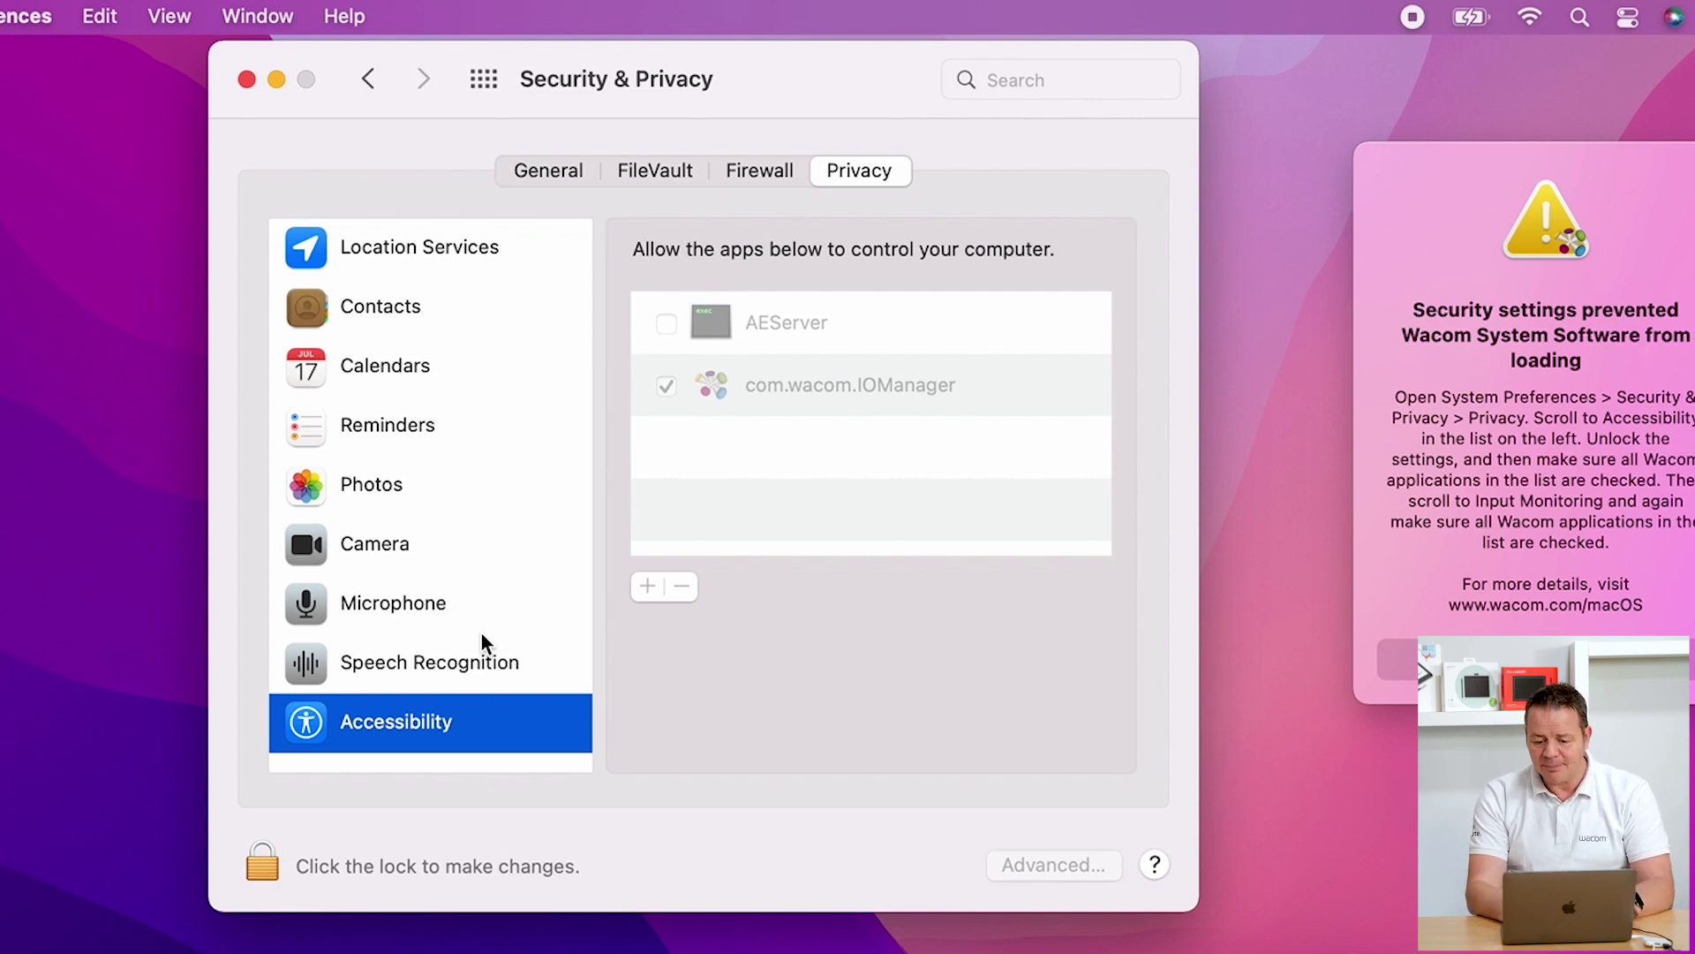
- Scroll the Privacy sidebar and select Input Monitoring
scroll(480, 633, "down", 5)
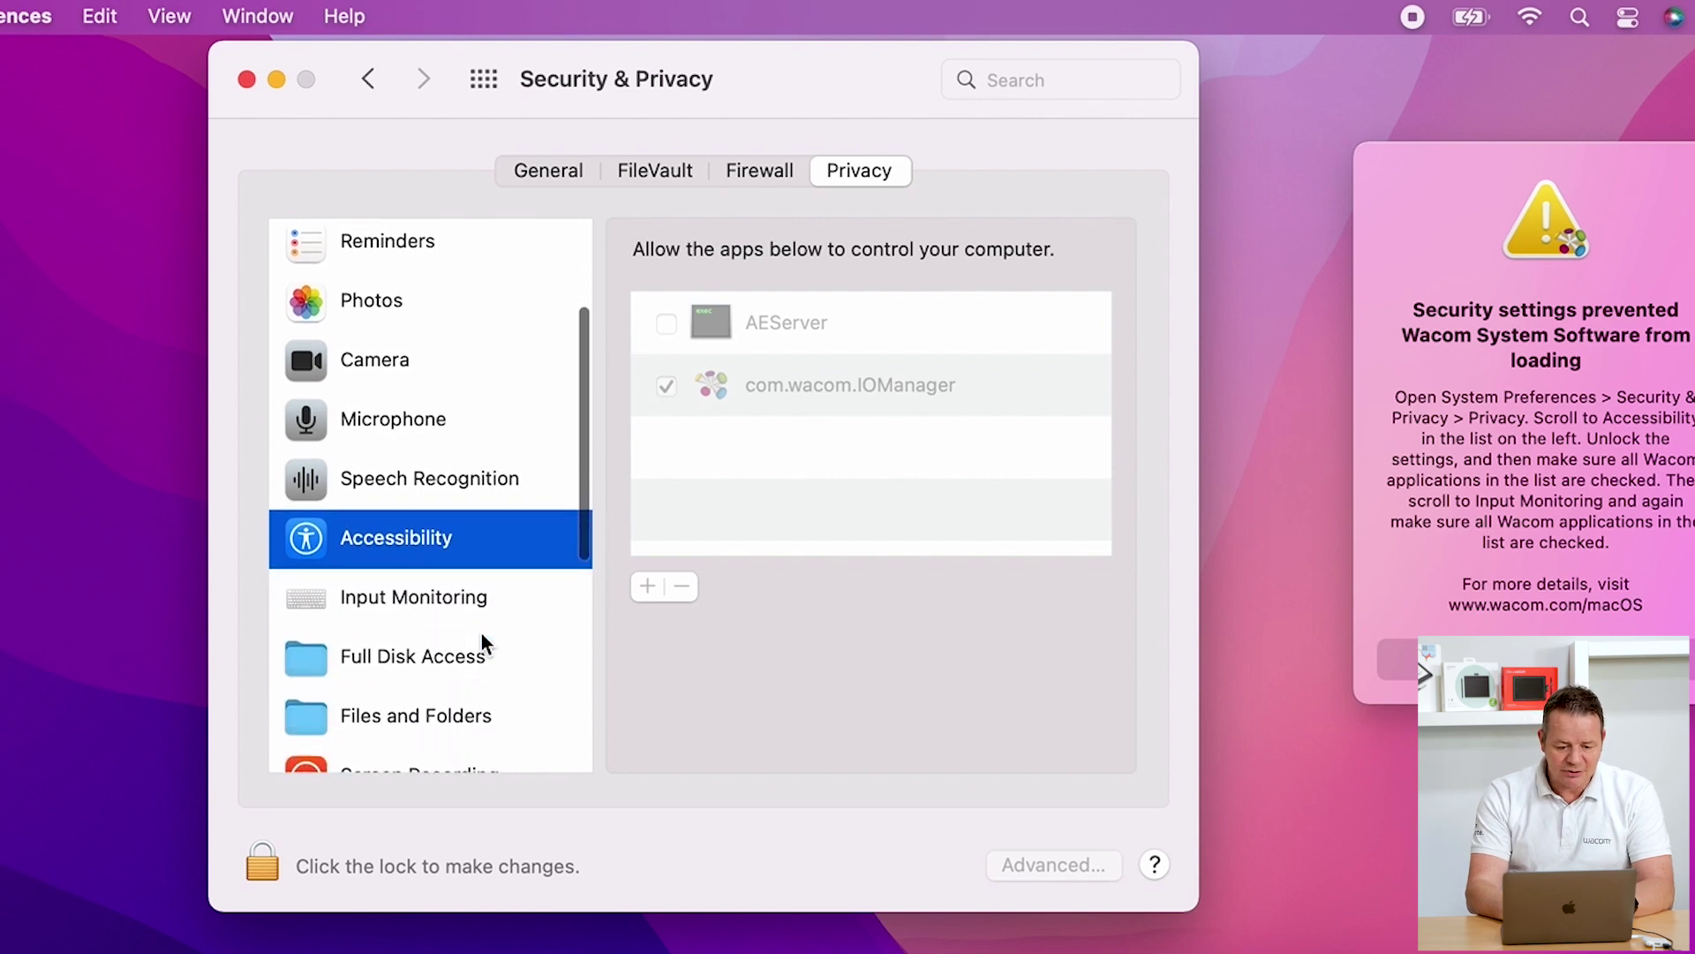
scroll(480, 633, "down", 2)
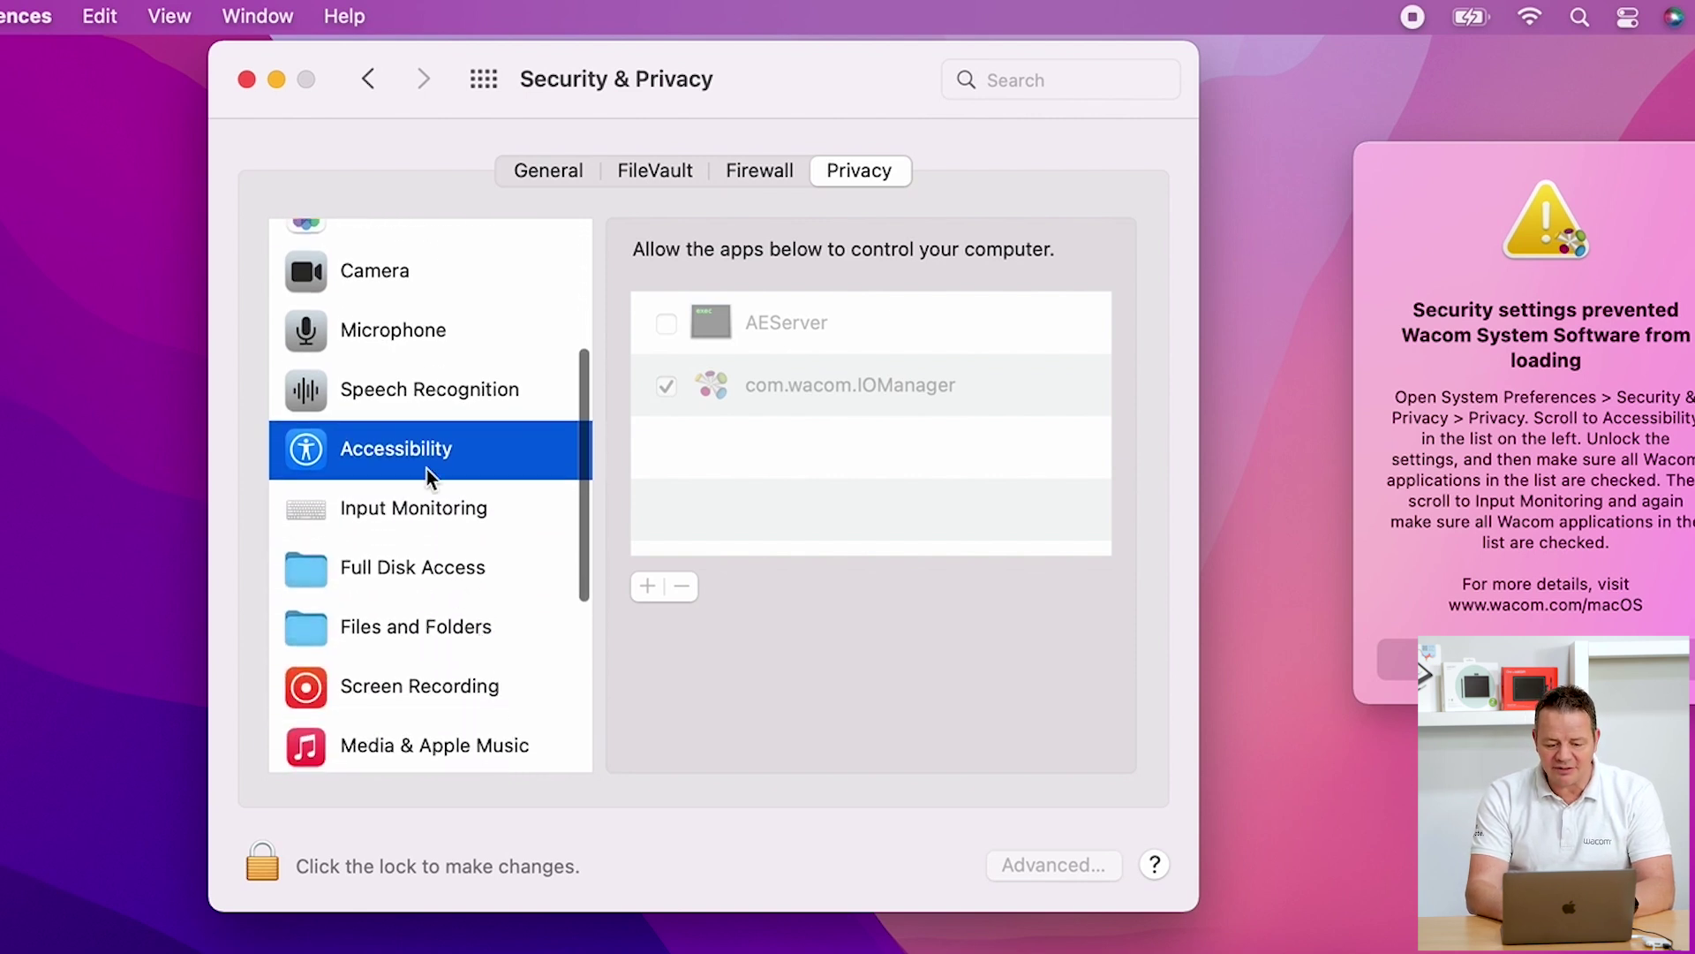
left_click(370, 508)
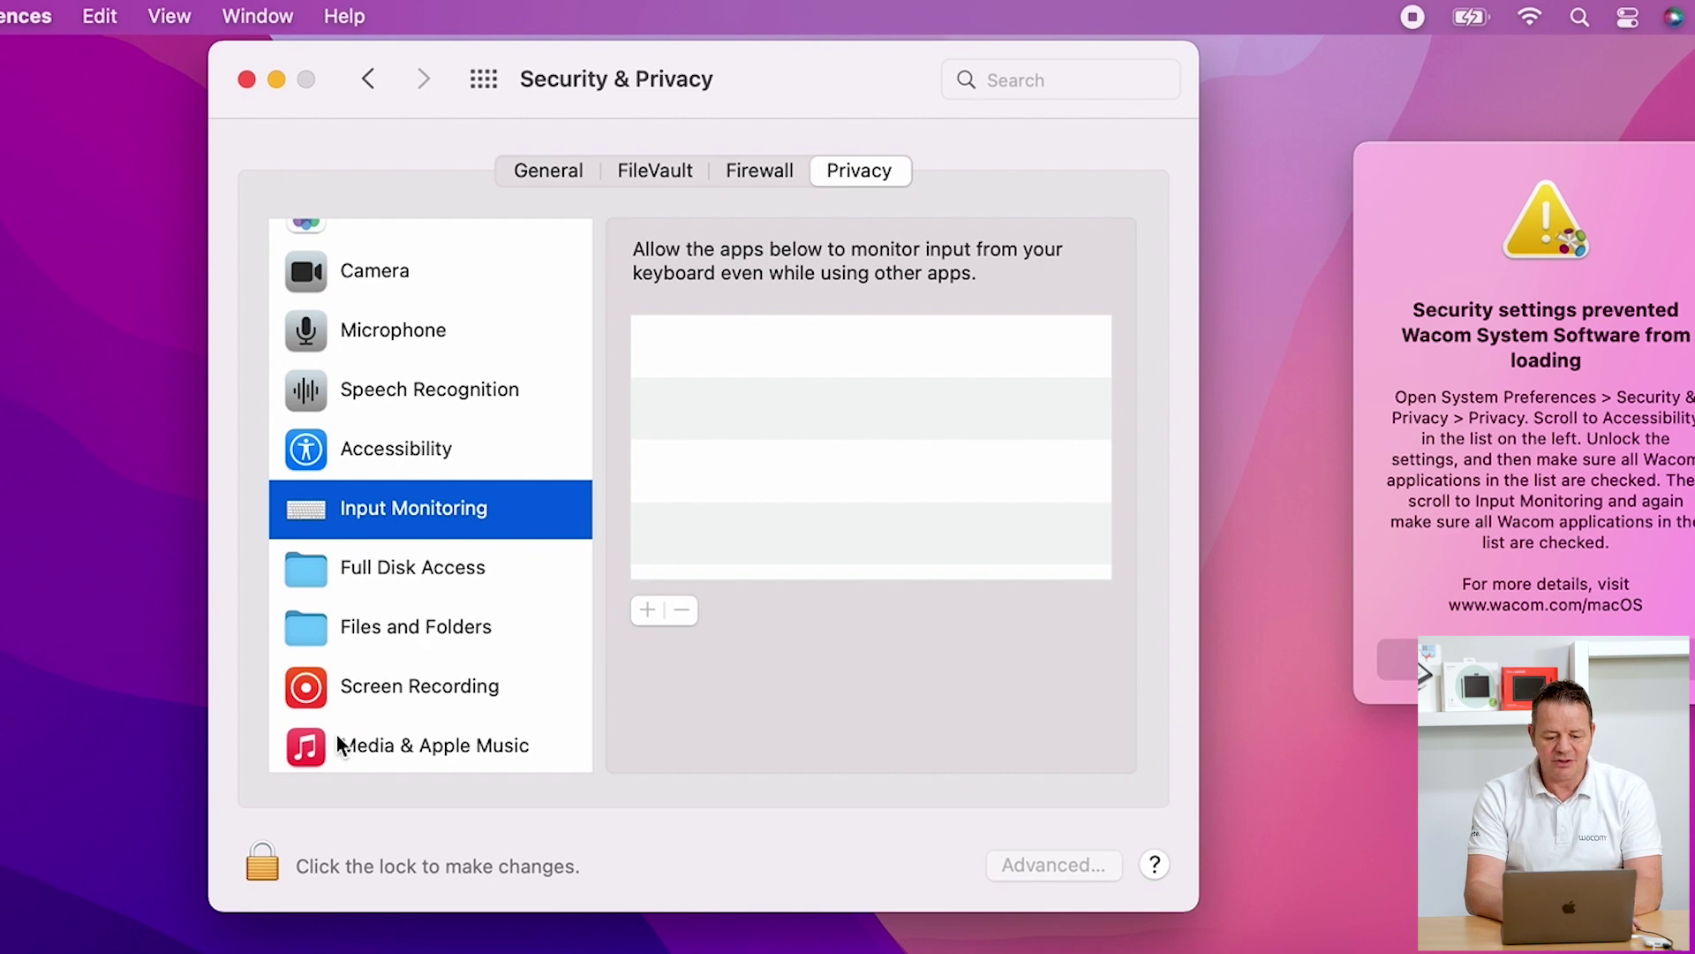
- Unlock Security & Privacy by entering the administrator password
left_click(257, 863)
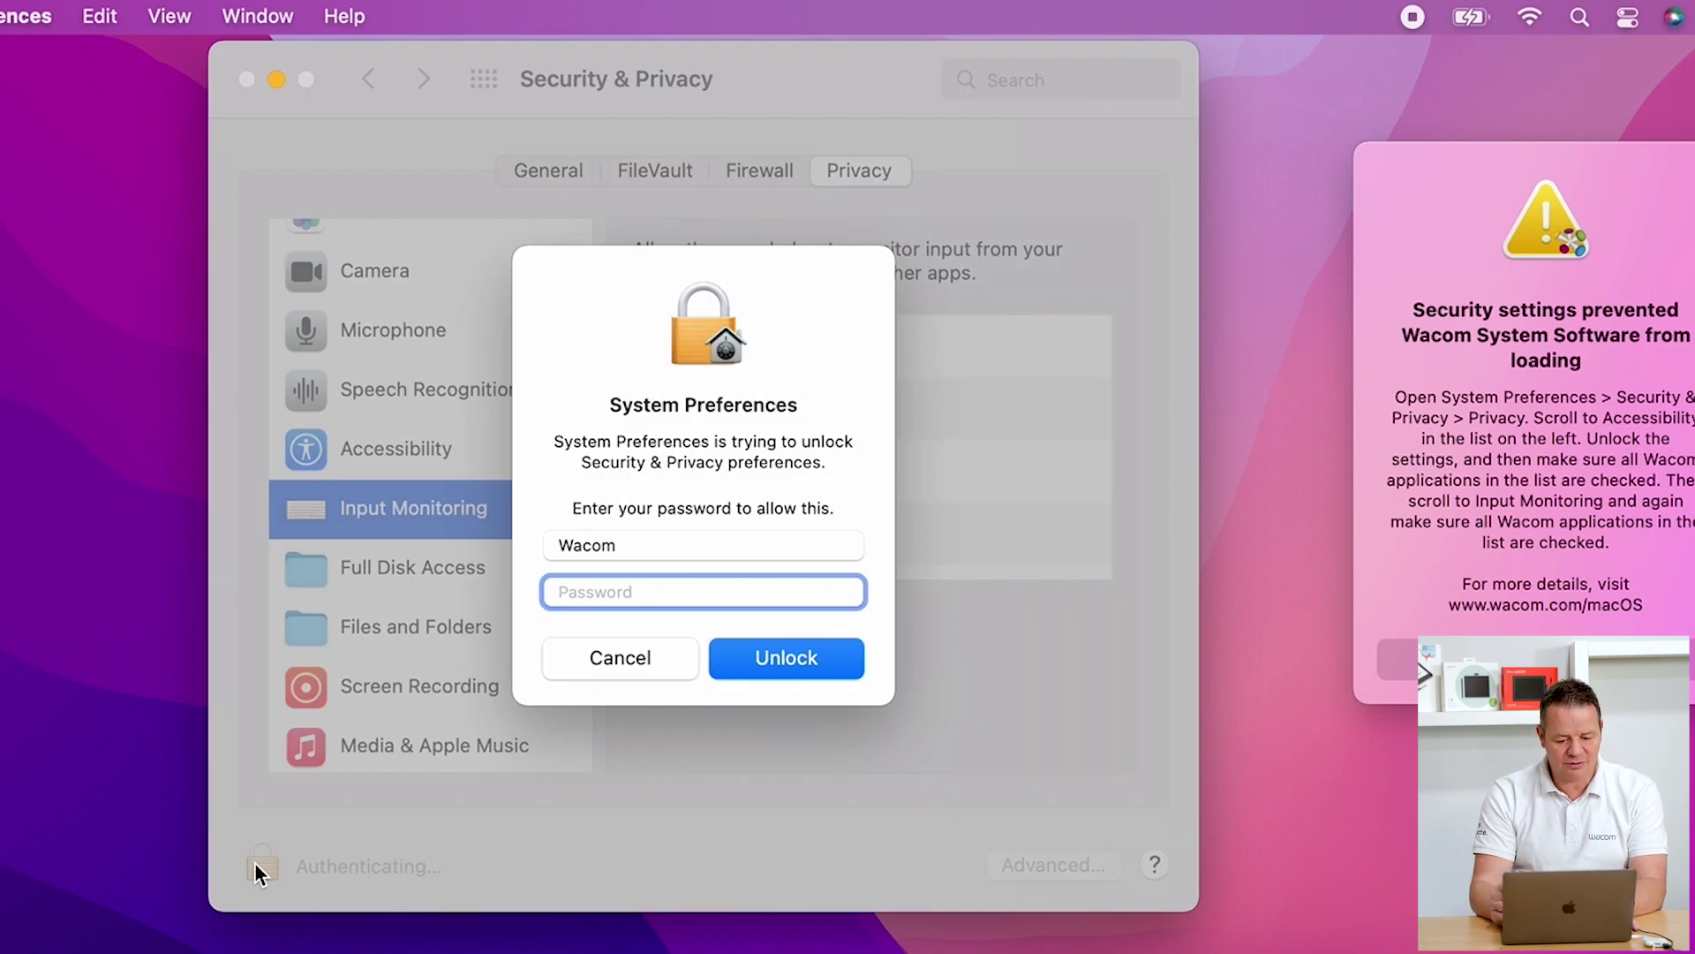
type("••••")
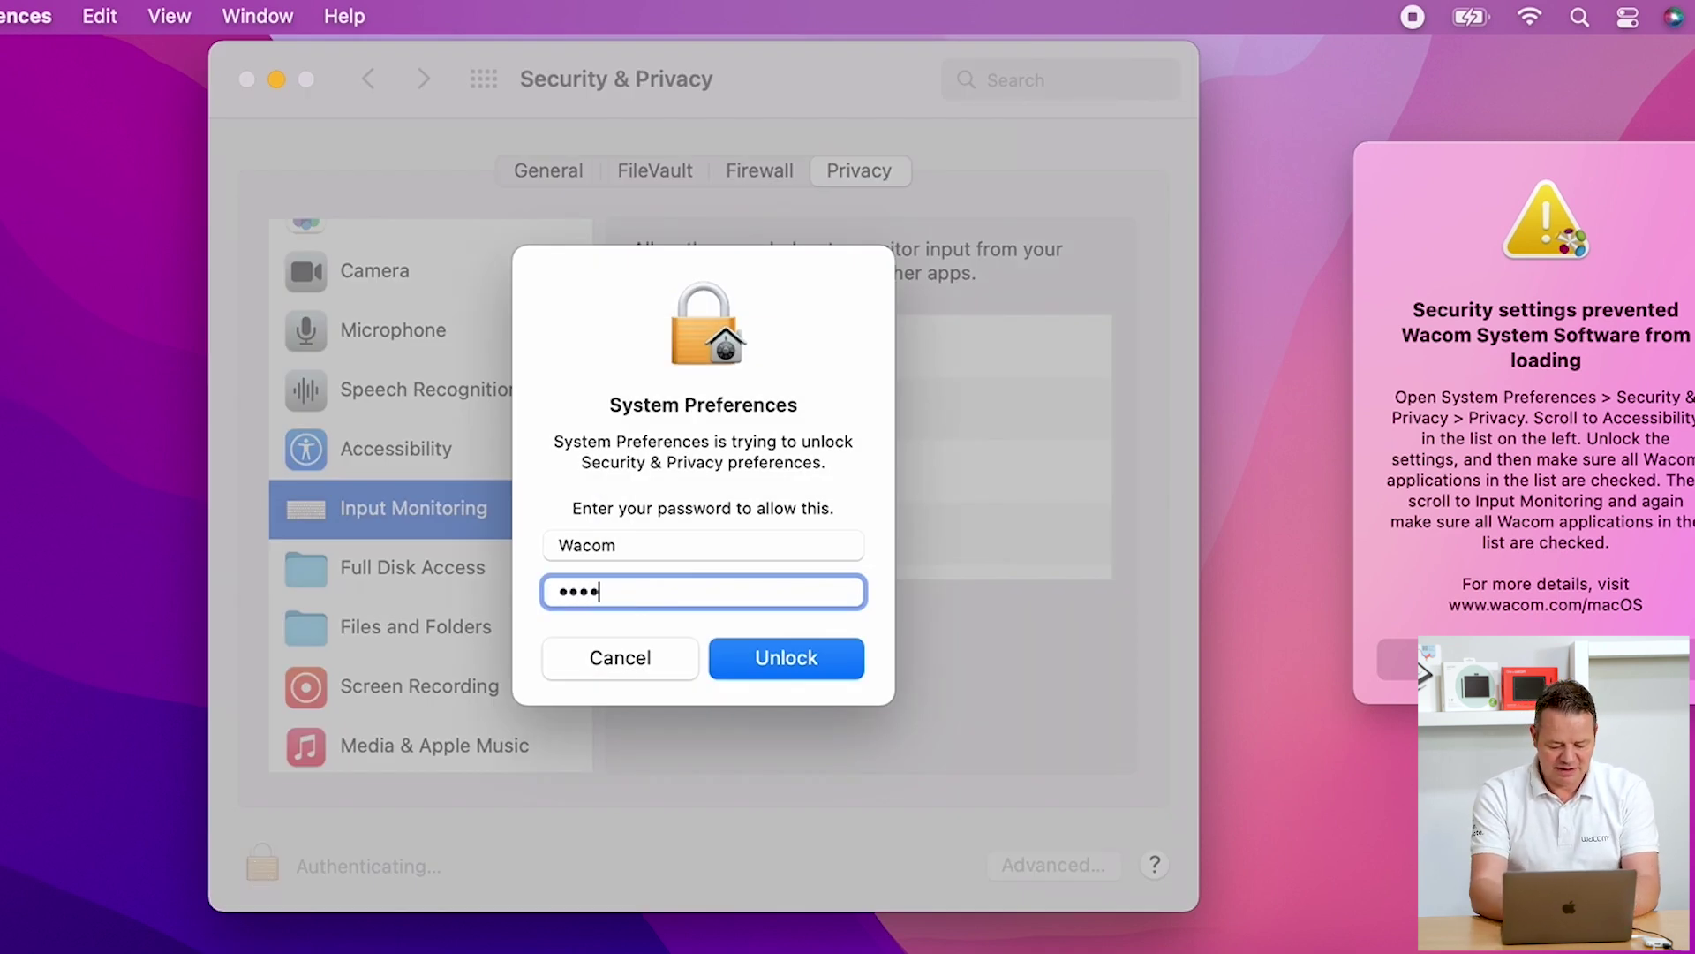
type("••••")
key("Return")
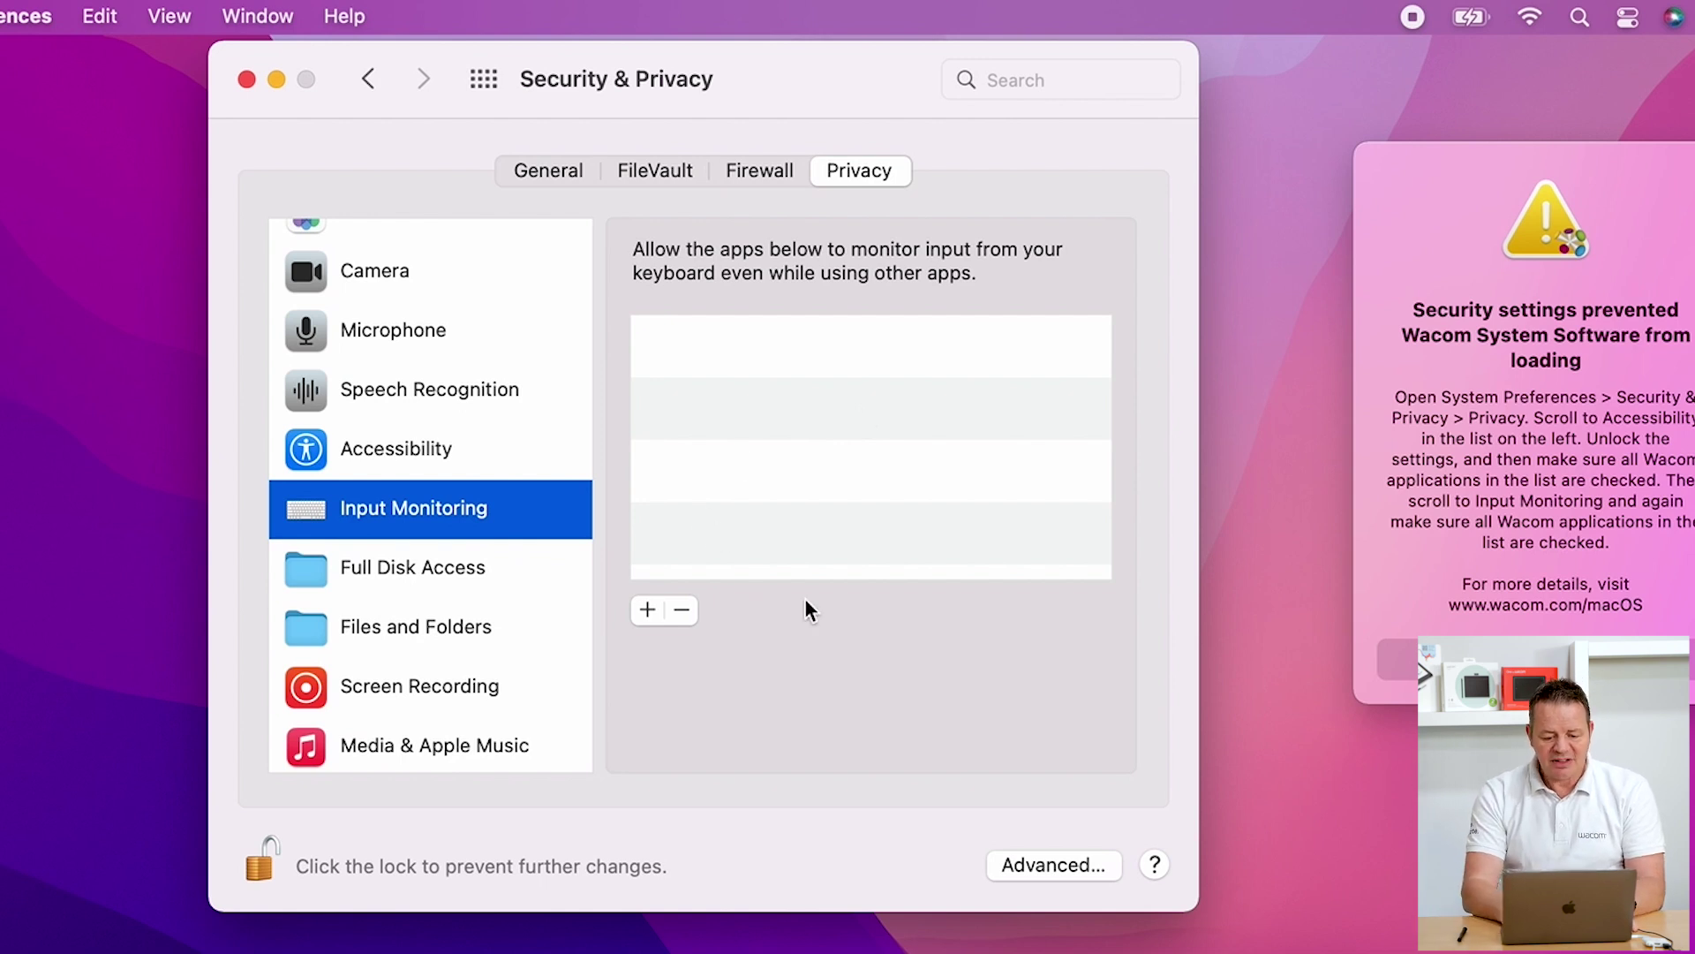
- Start adding an app to Input Monitoring and browse to Applications > Wacom Tablet
left_click(646, 609)
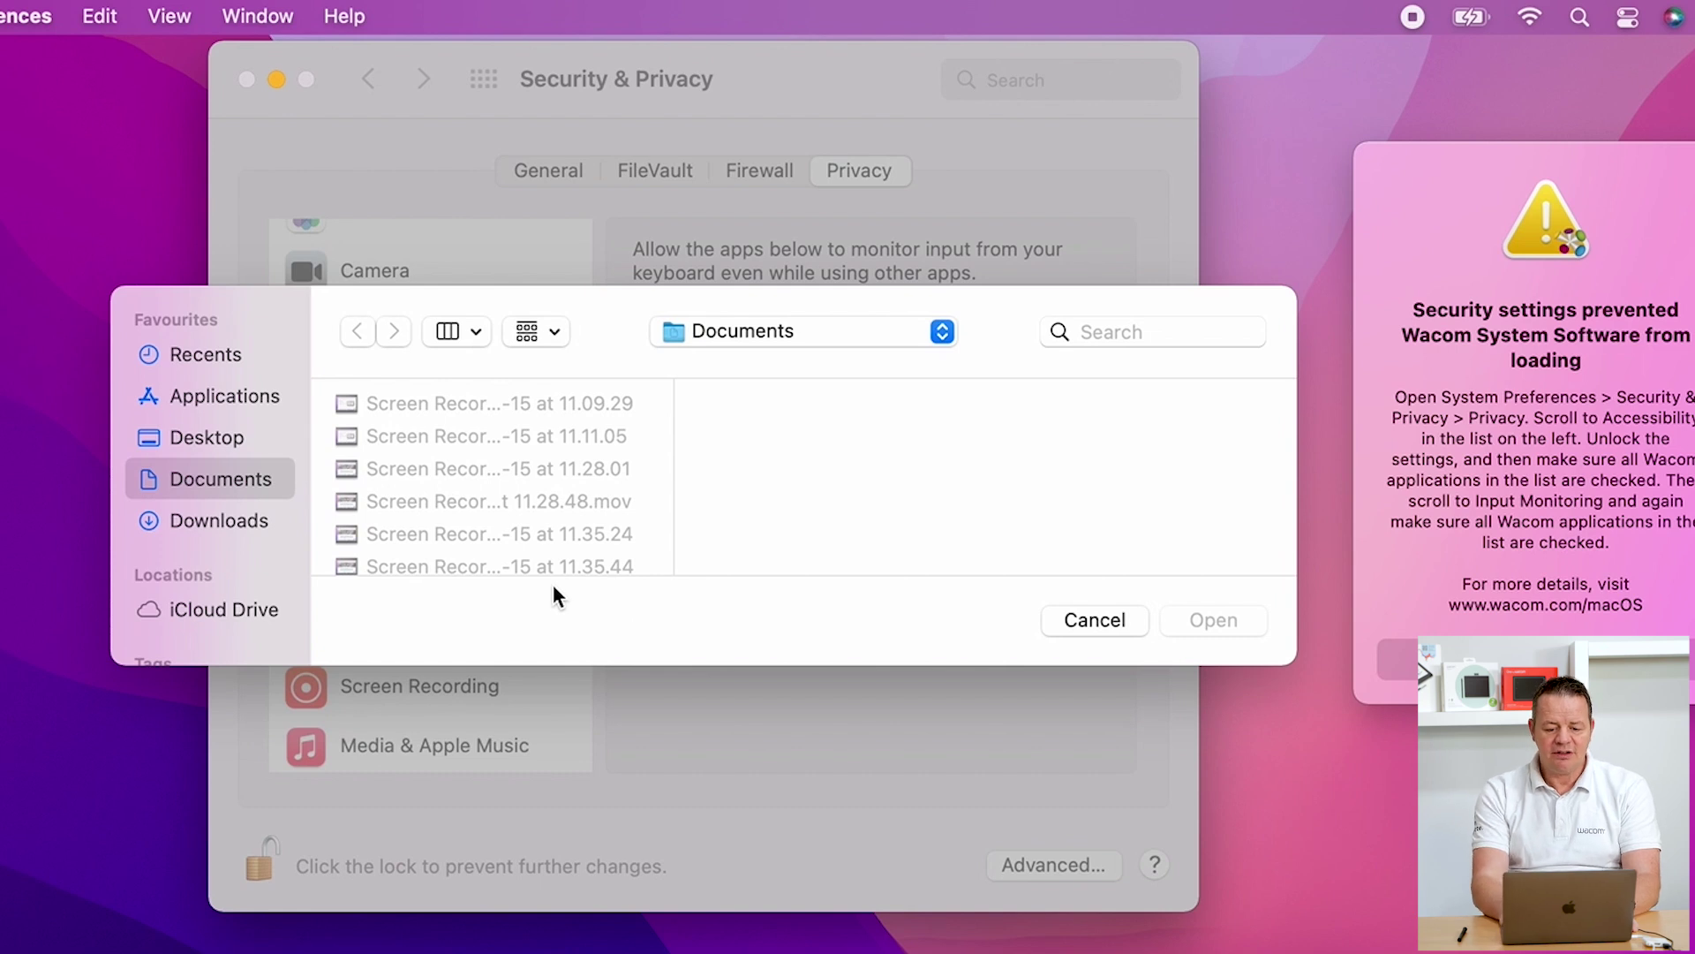
left_click_drag(568, 666, 606, 943)
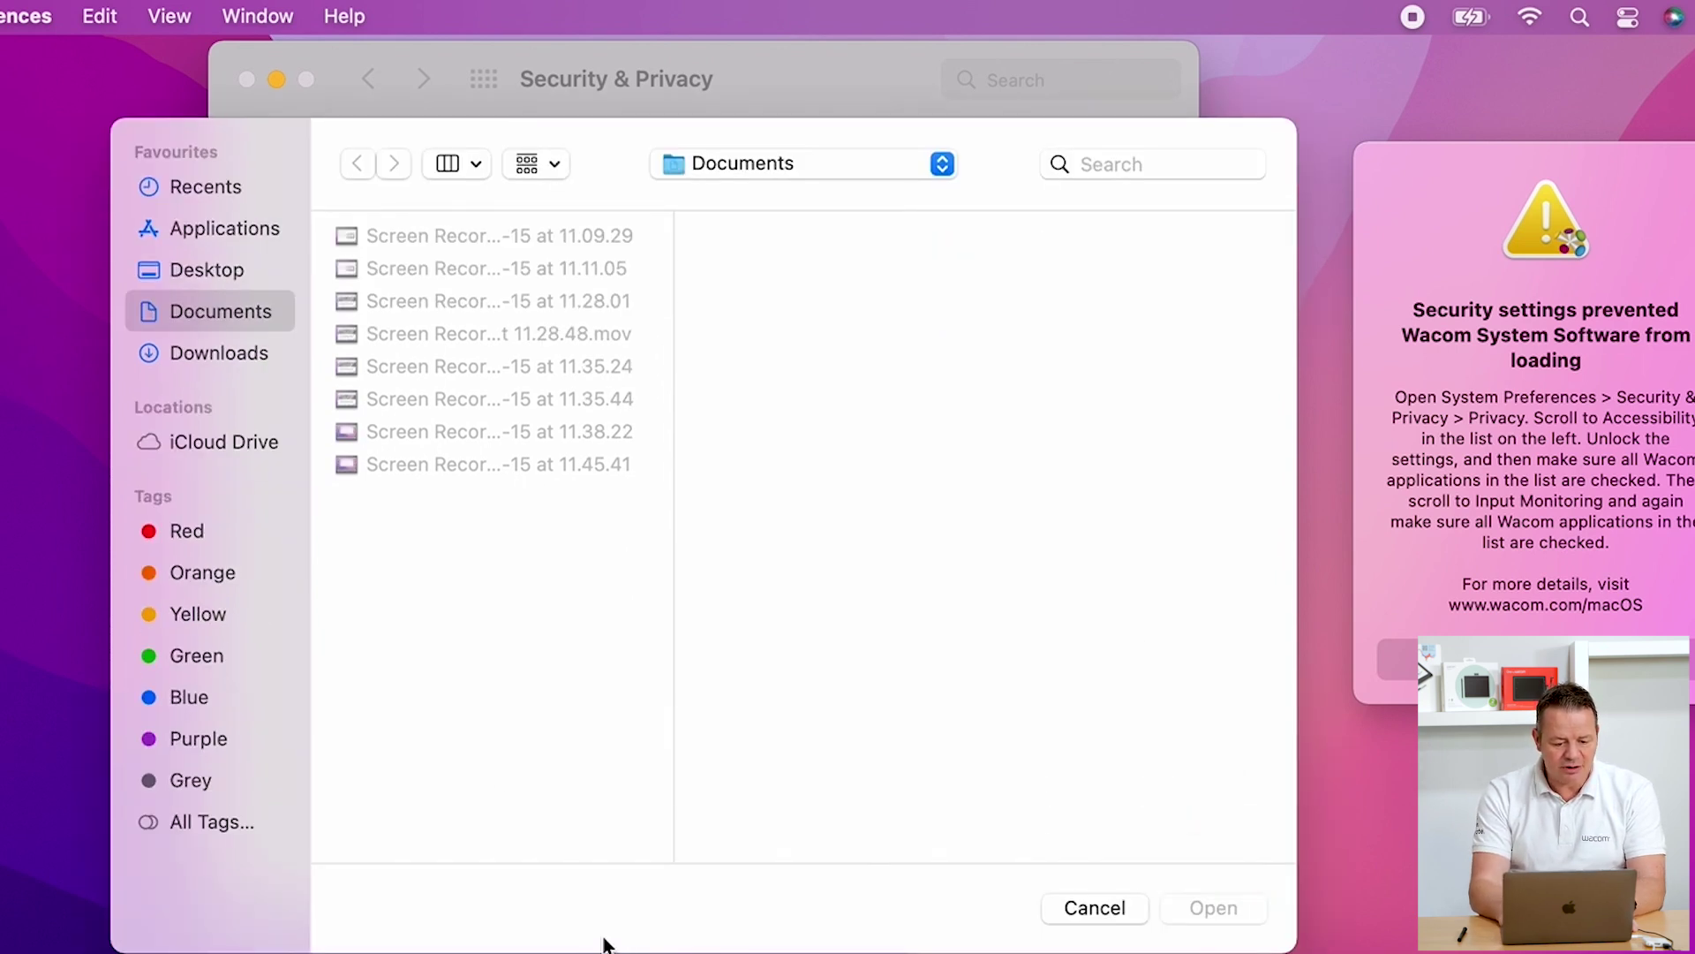
left_click(209, 235)
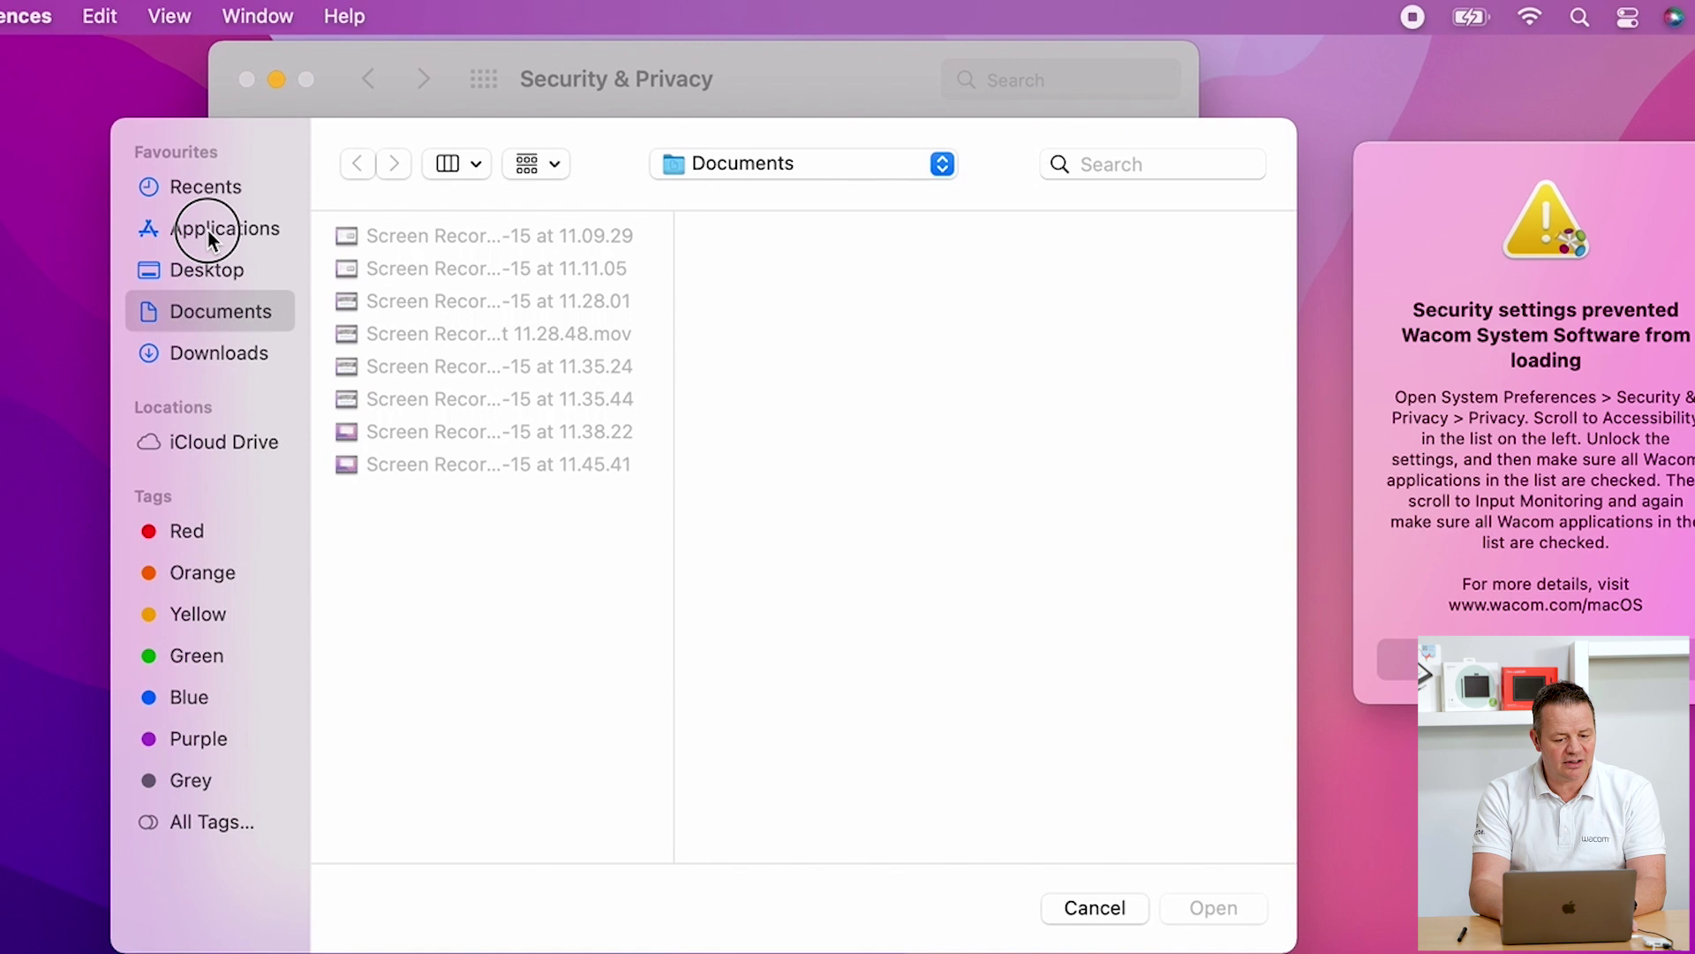
scroll(452, 568, "down", 3)
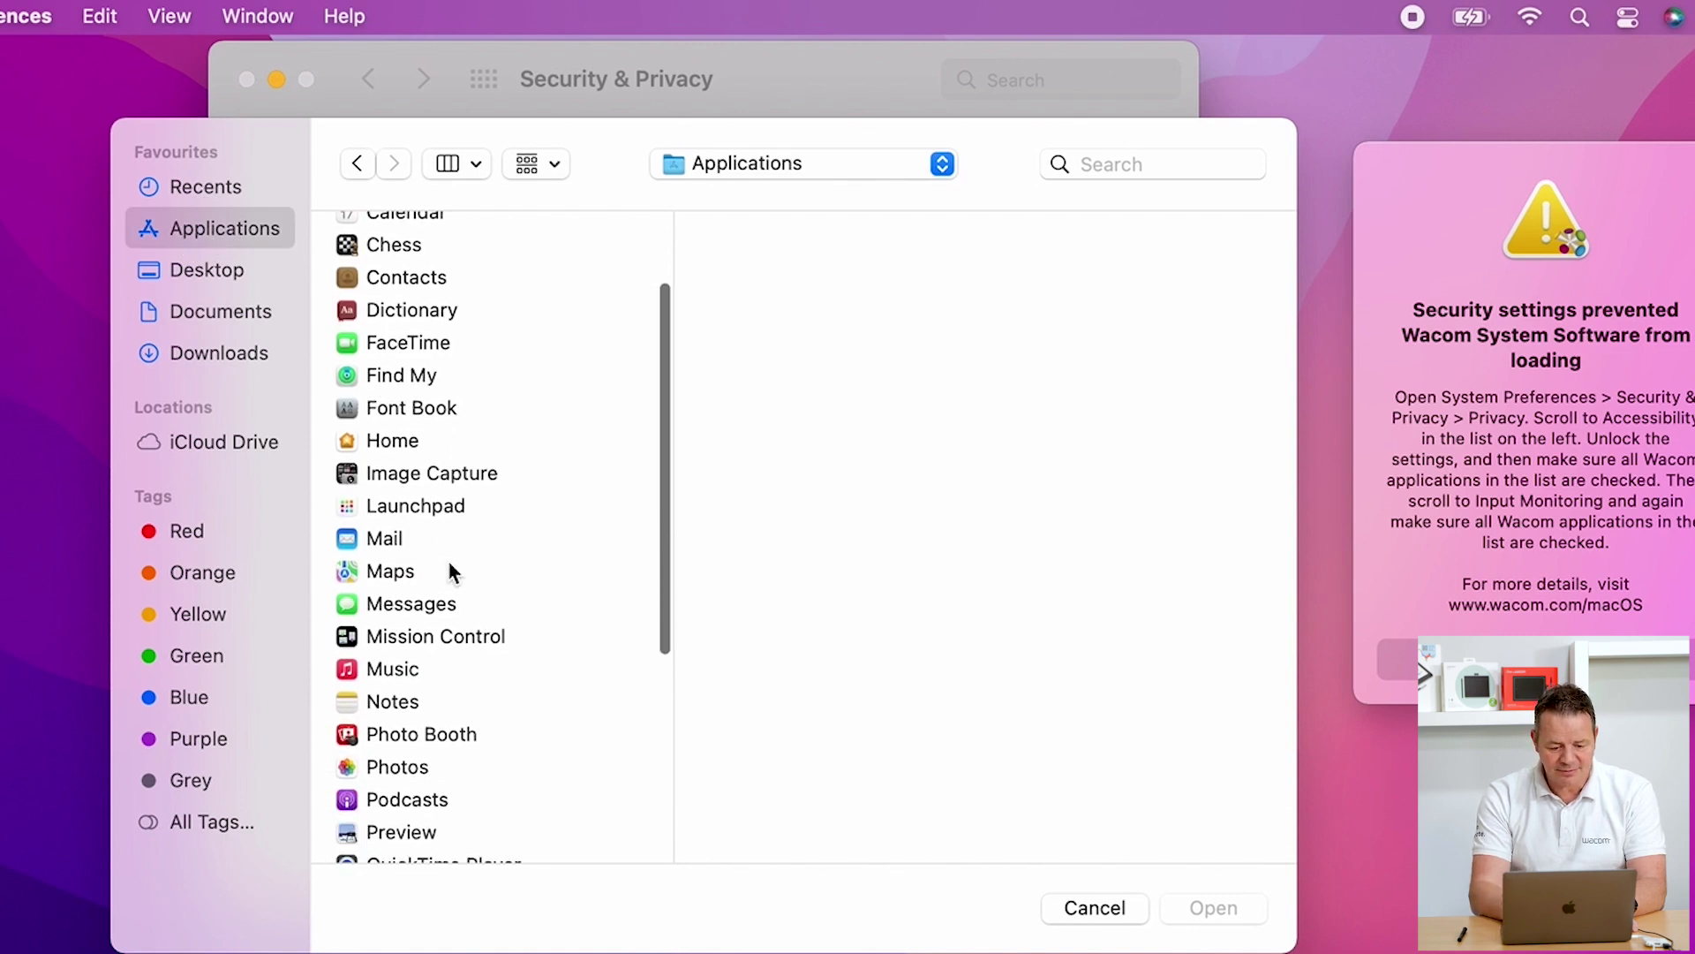
scroll(448, 570, "down", 6)
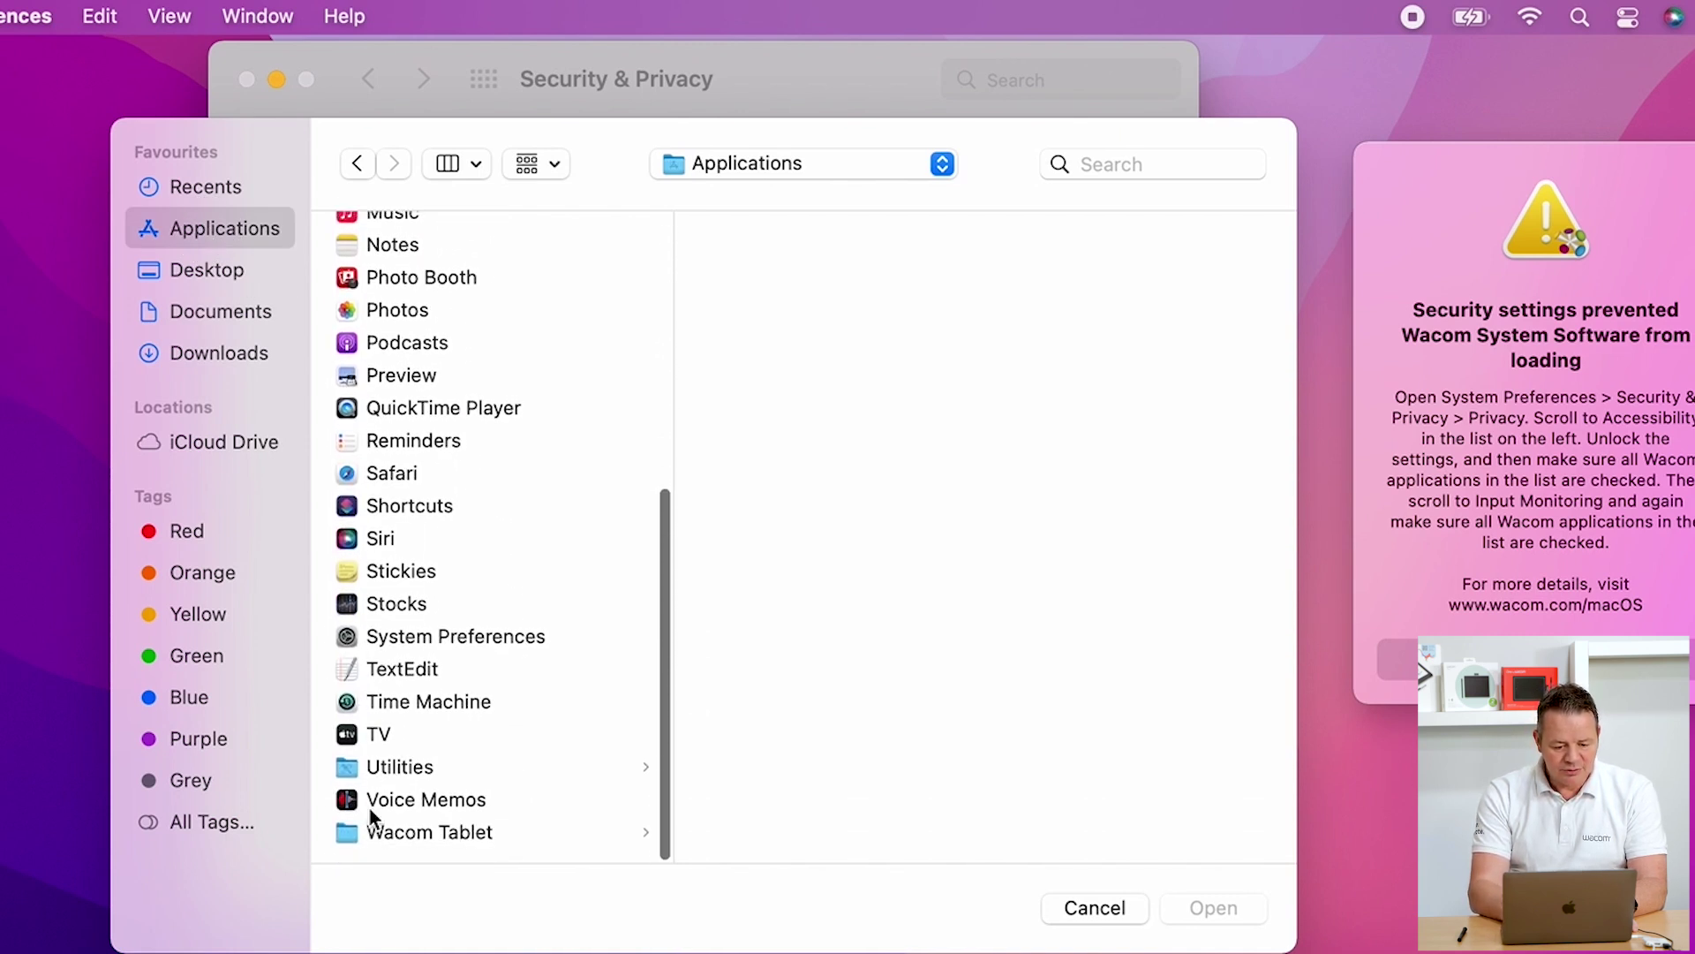
left_click(399, 834)
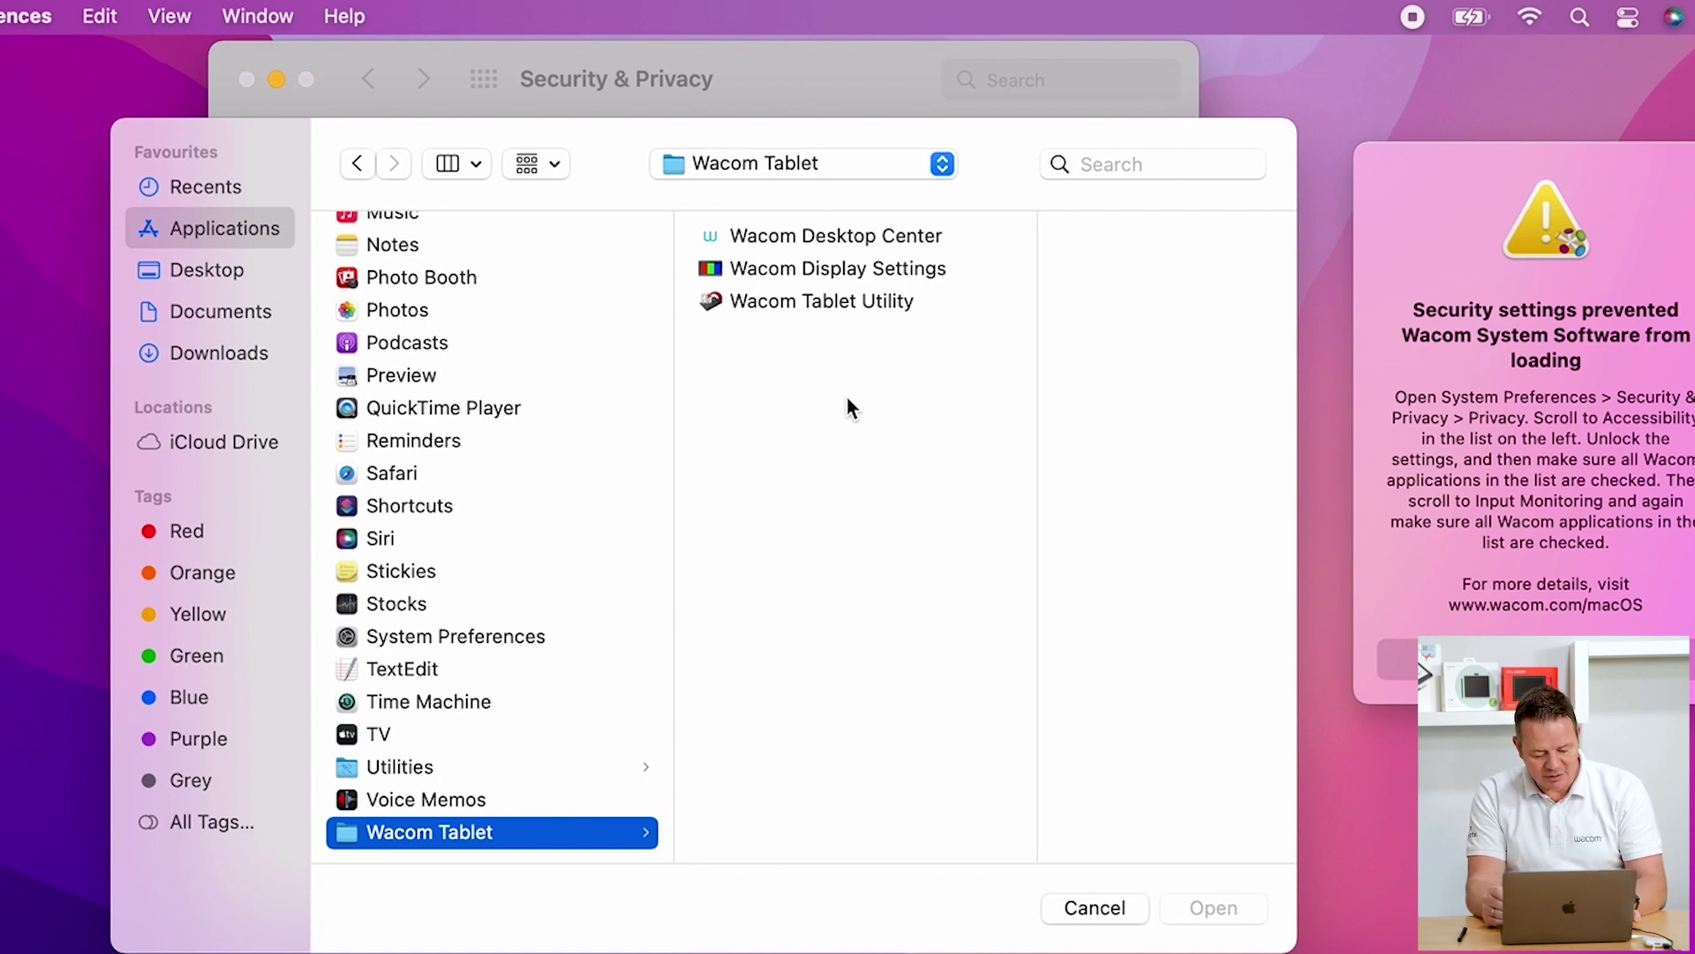
- Reveal hidden files, open the .Tablet folder and select WacomTabletDriver
key("super+shift+period")
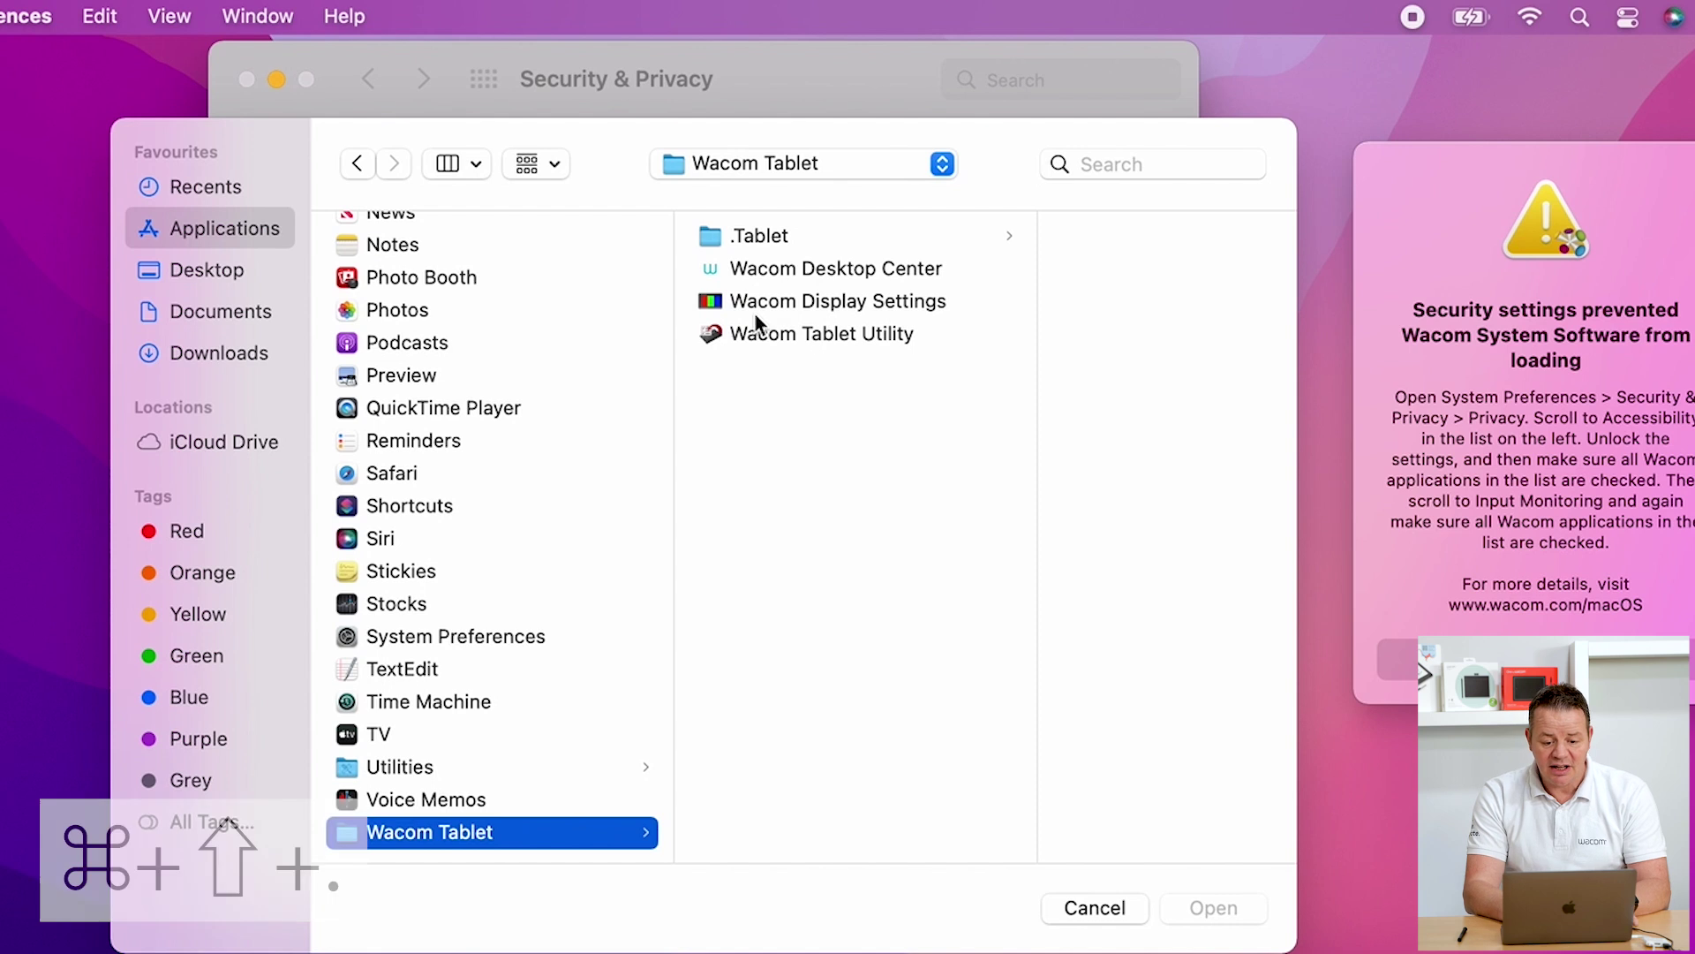
left_click(771, 236)
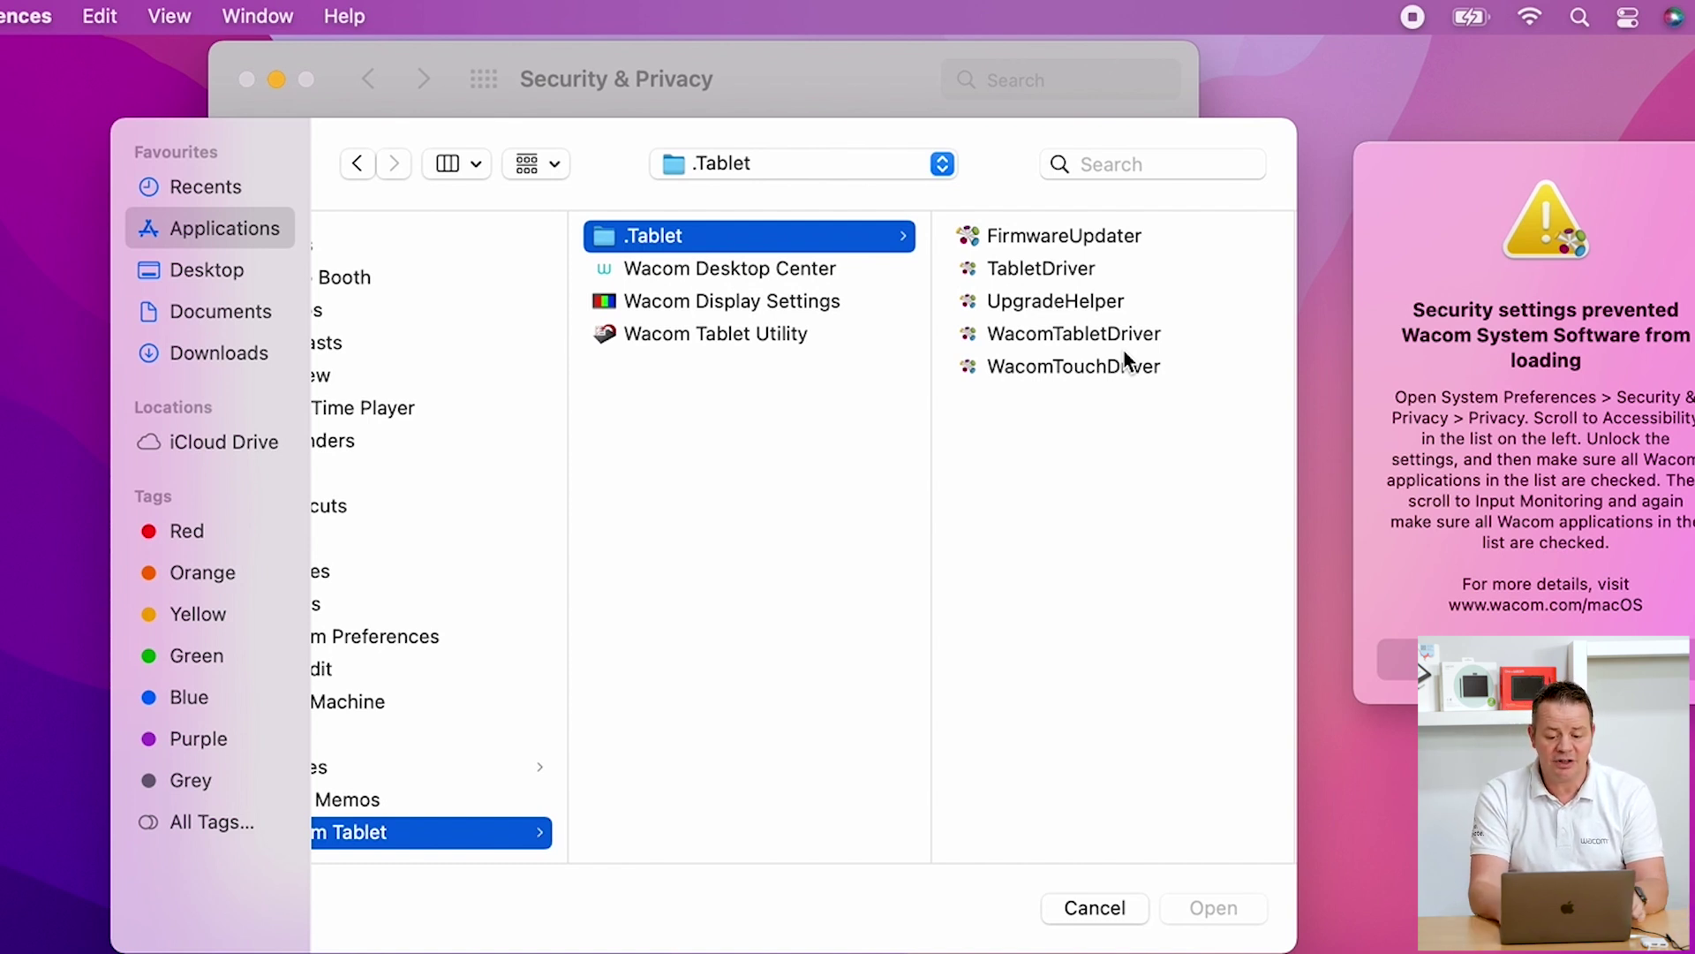
left_click(1124, 353)
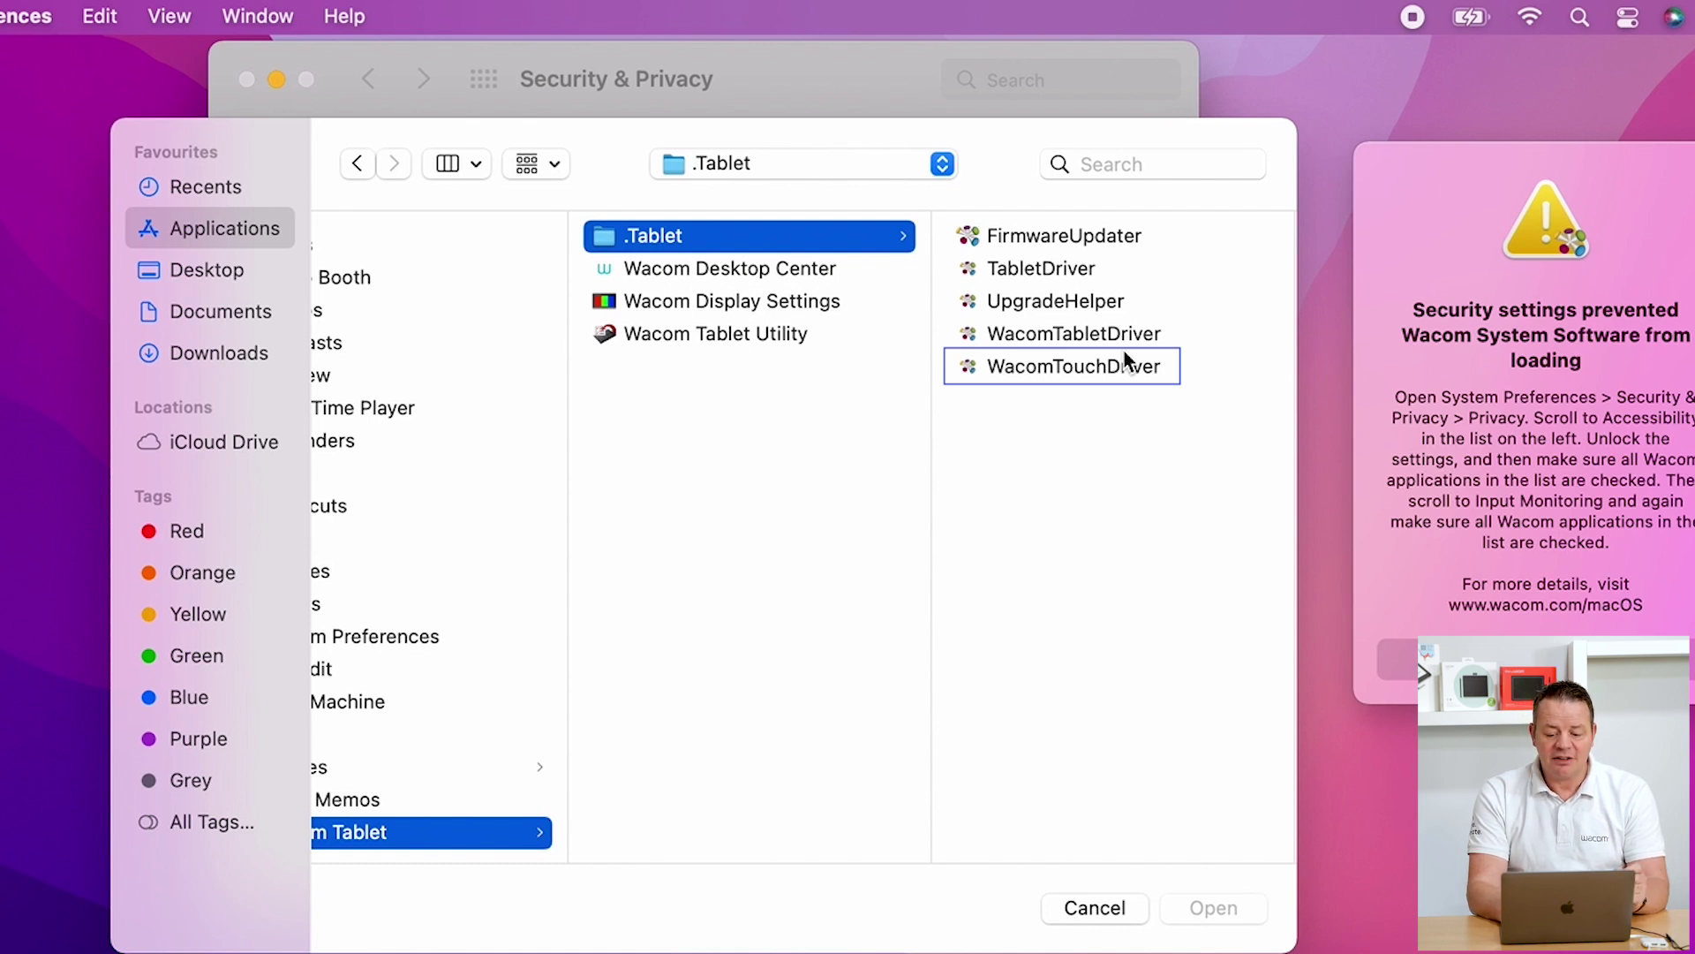
left_click(1124, 348)
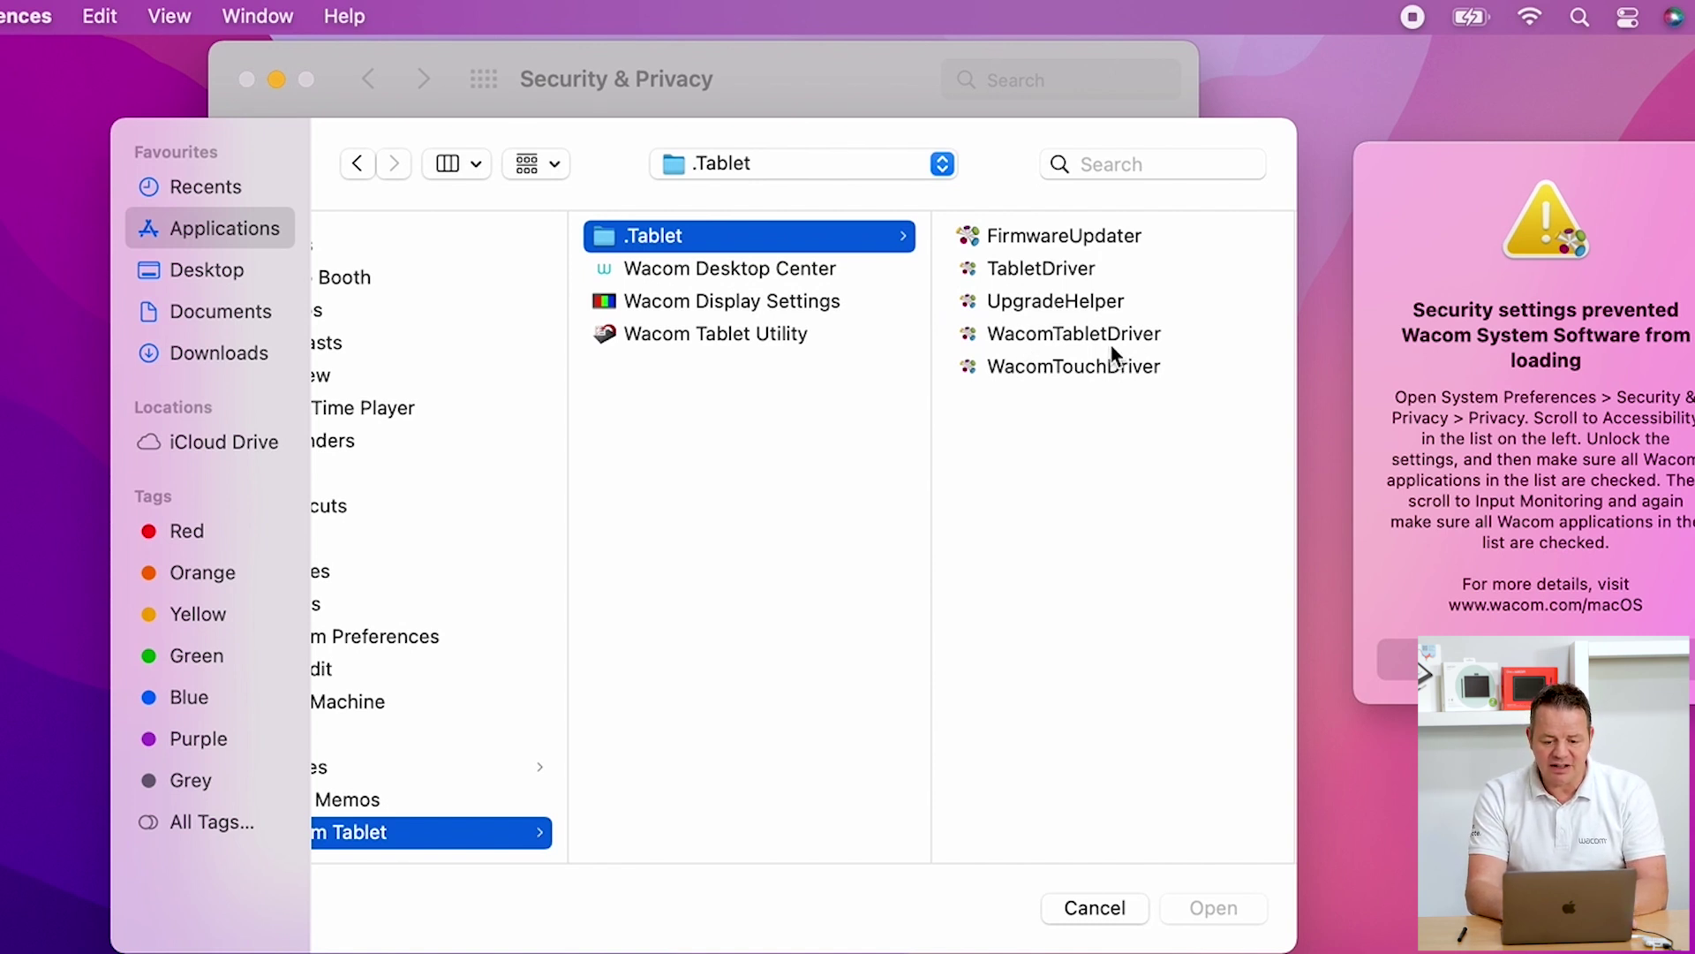
left_click(1141, 338)
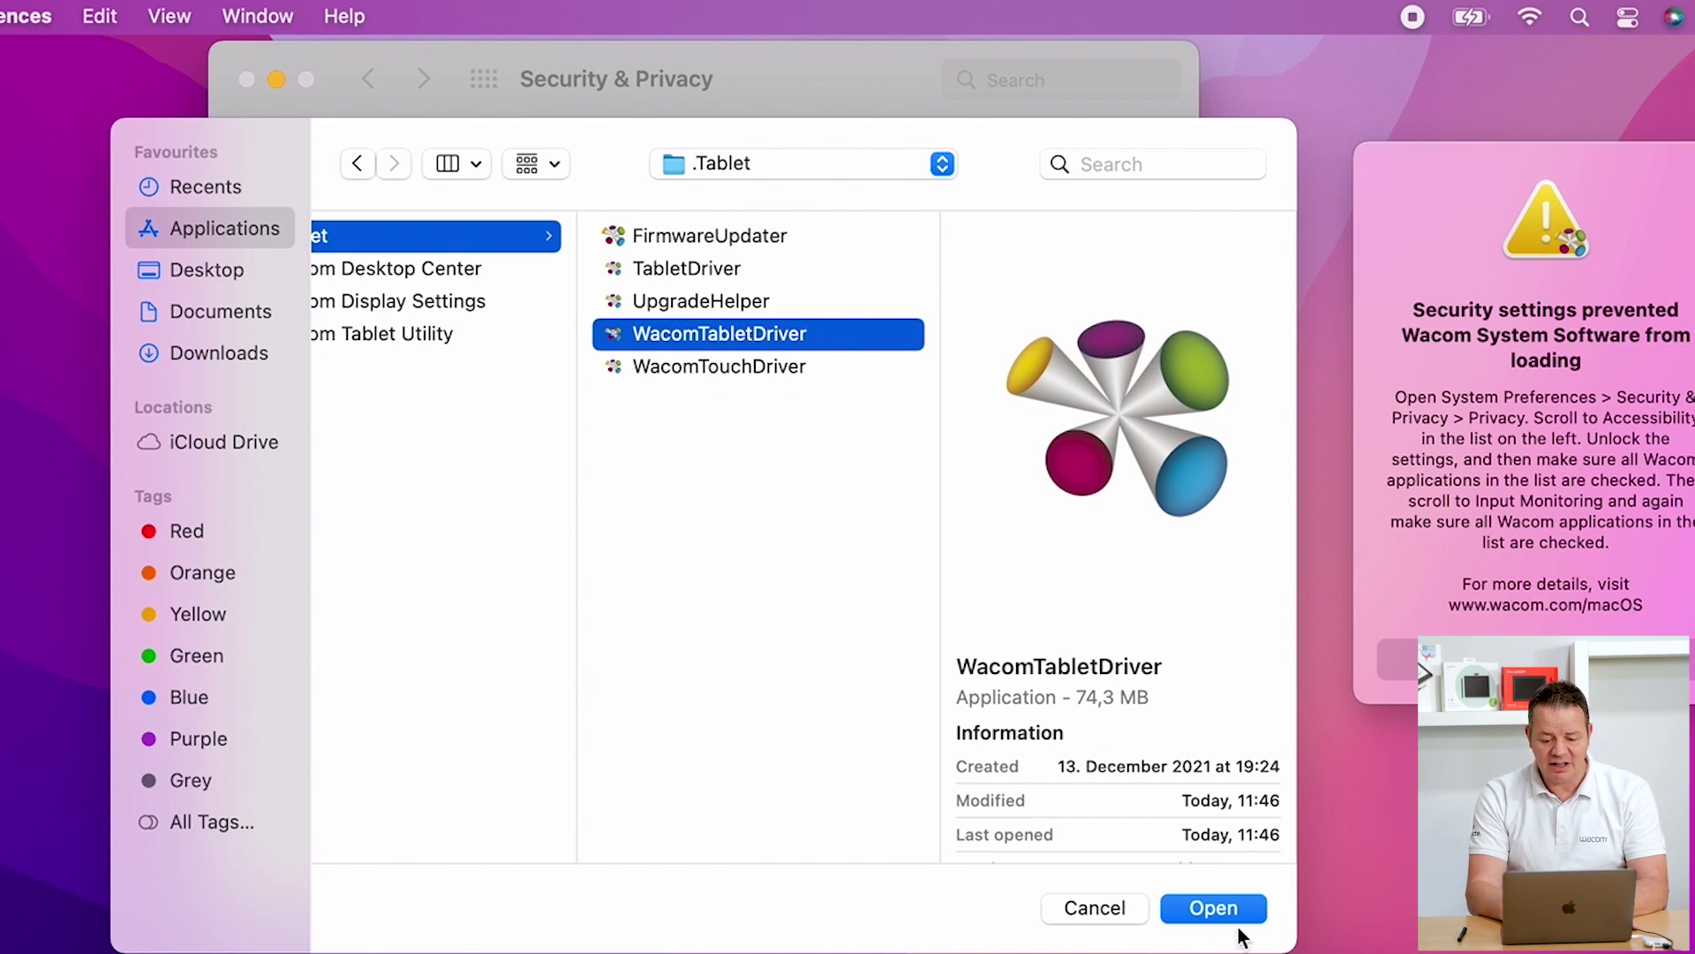
- Add WacomTabletDriver, choose Later on Quit & Reopen, then lock and close the window
left_click(1218, 906)
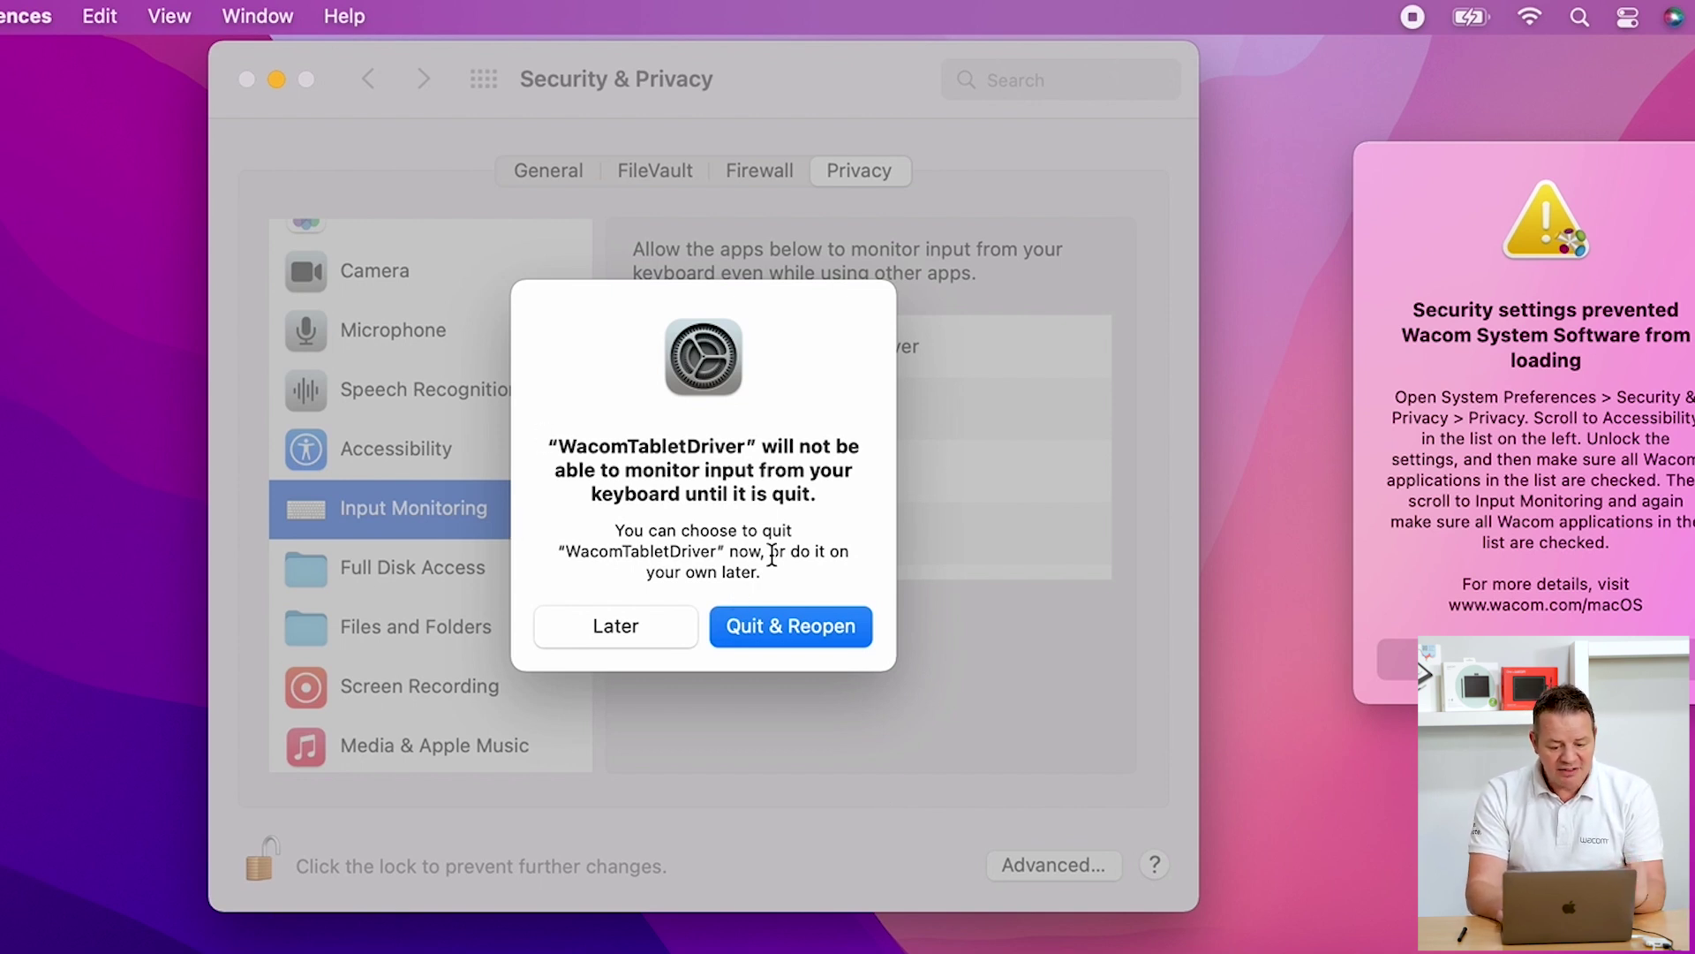
left_click(615, 627)
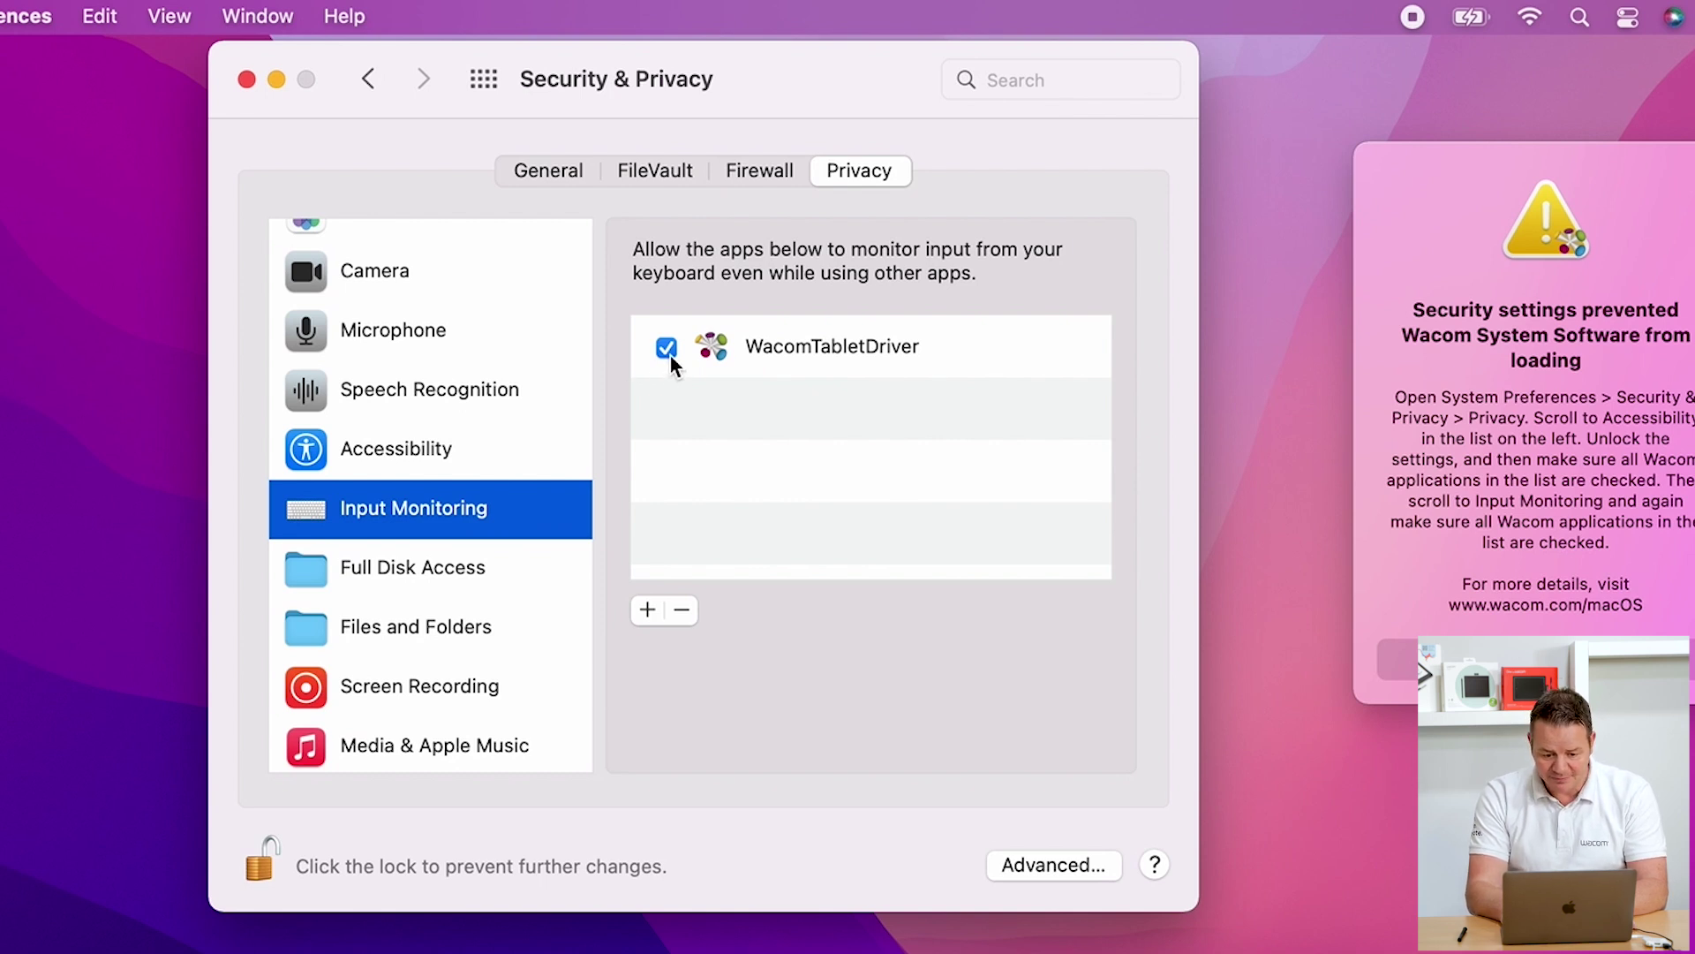
left_click(262, 866)
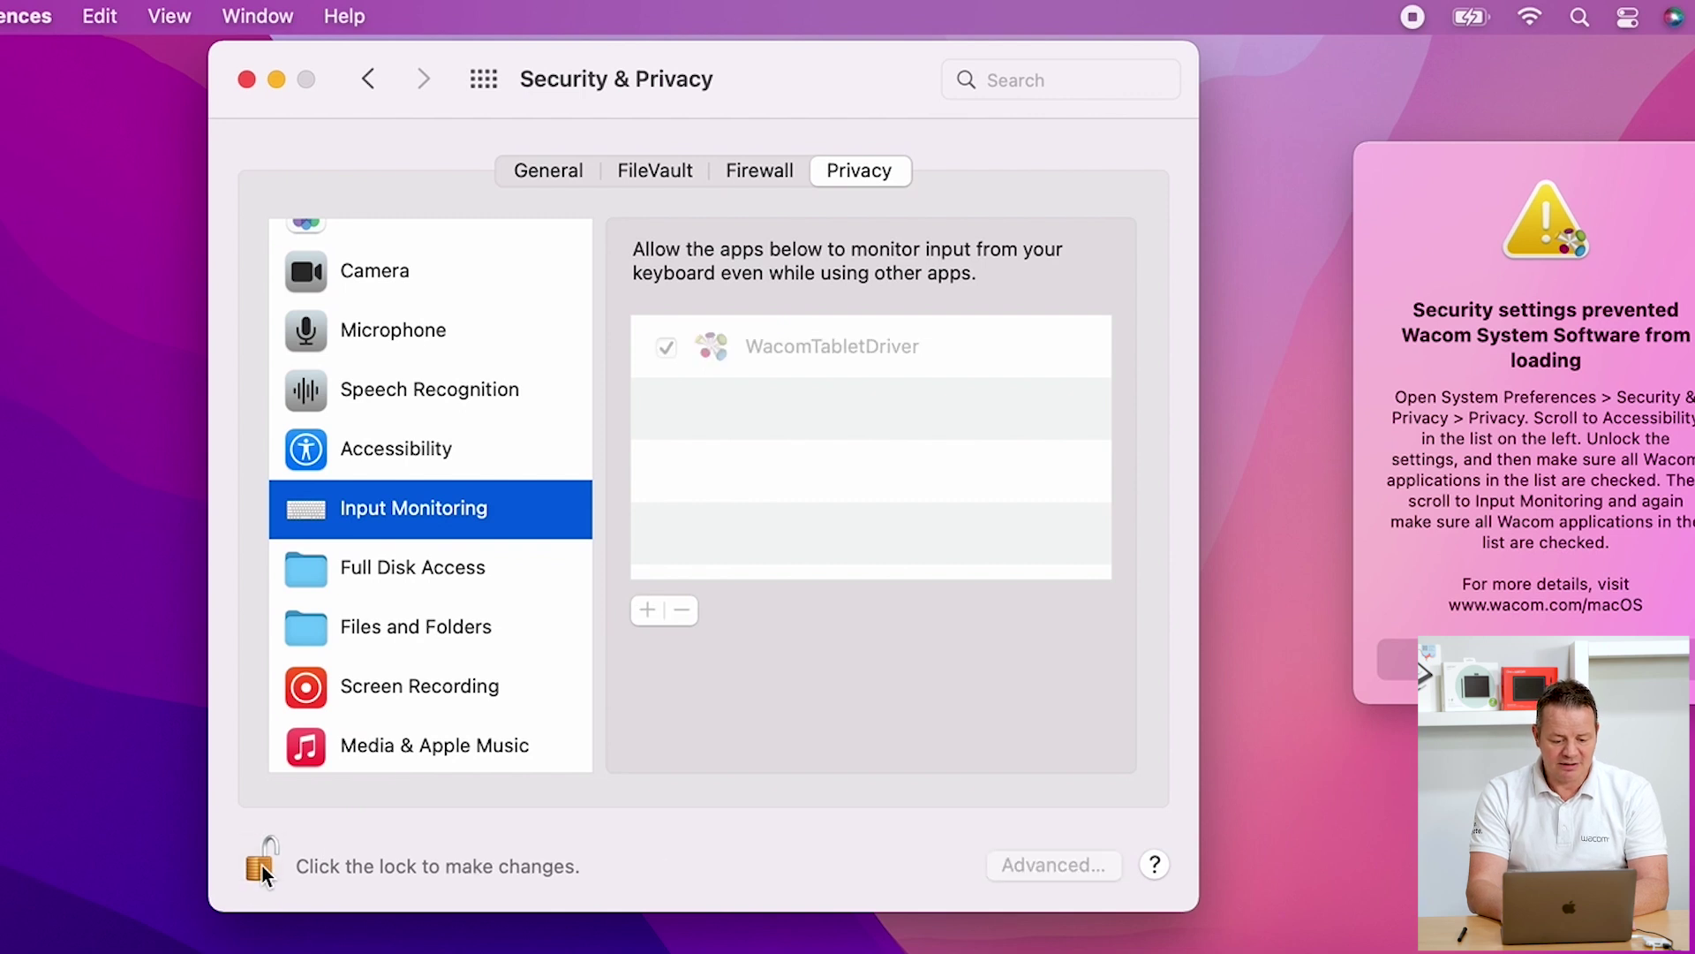
left_click(242, 80)
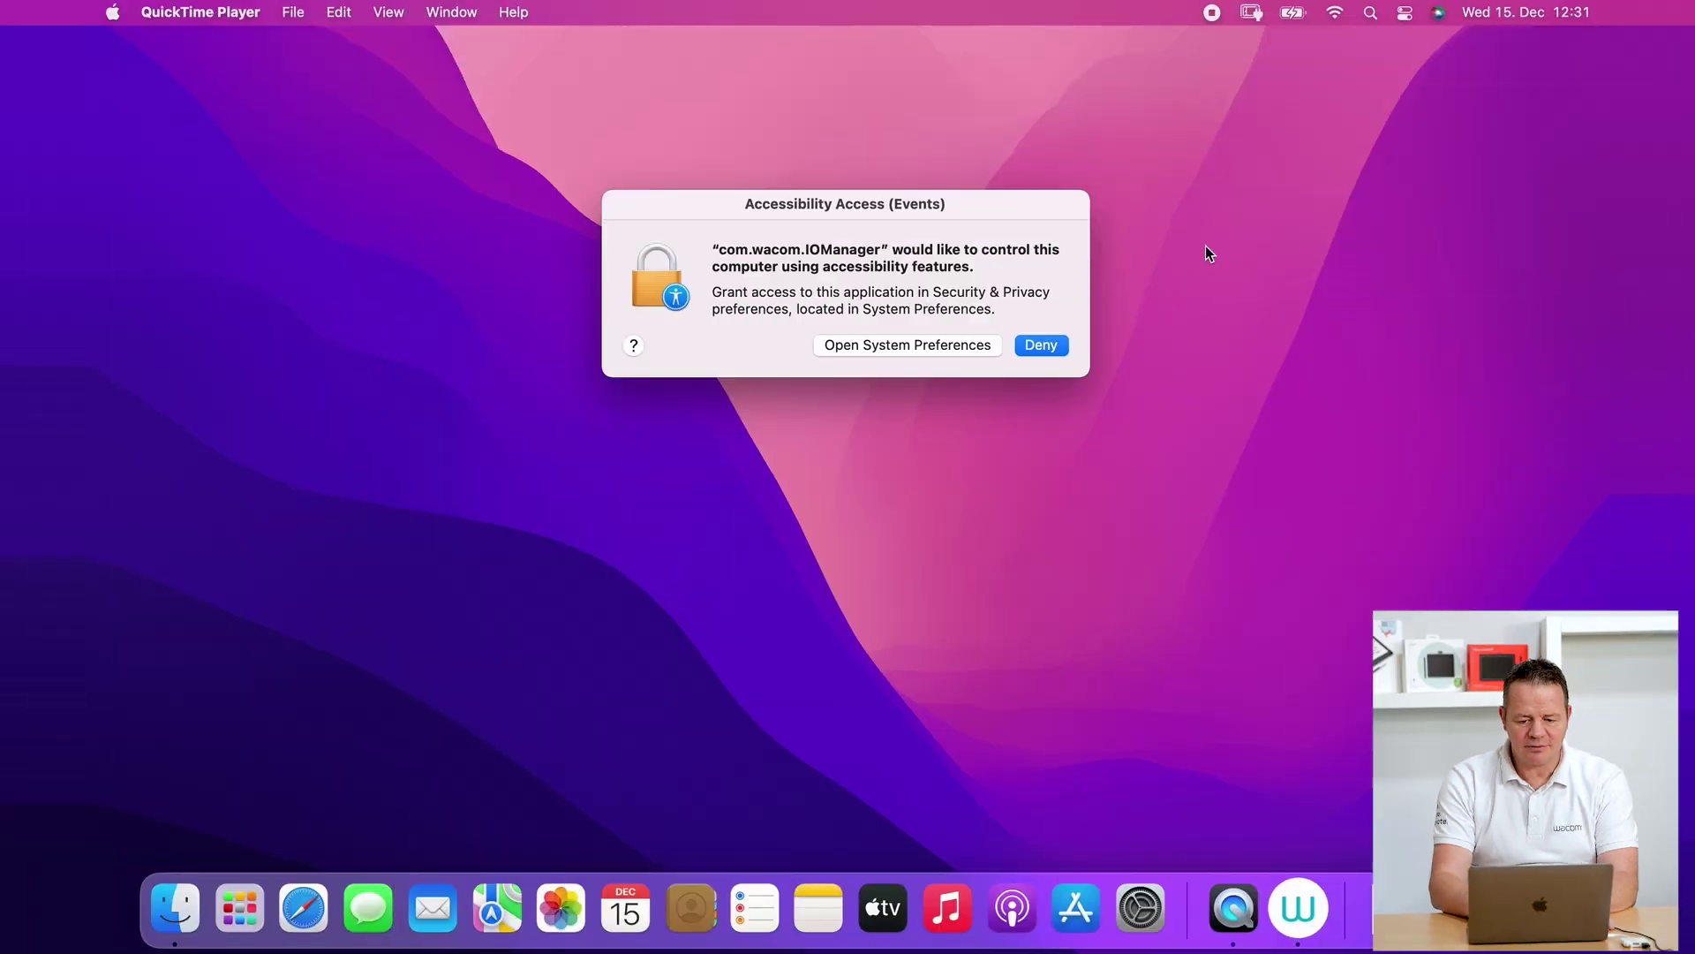
- Bring up the com.wacom.IOManager Accessibility Access (Events) prompt on the desktop
left_click(1006, 204)
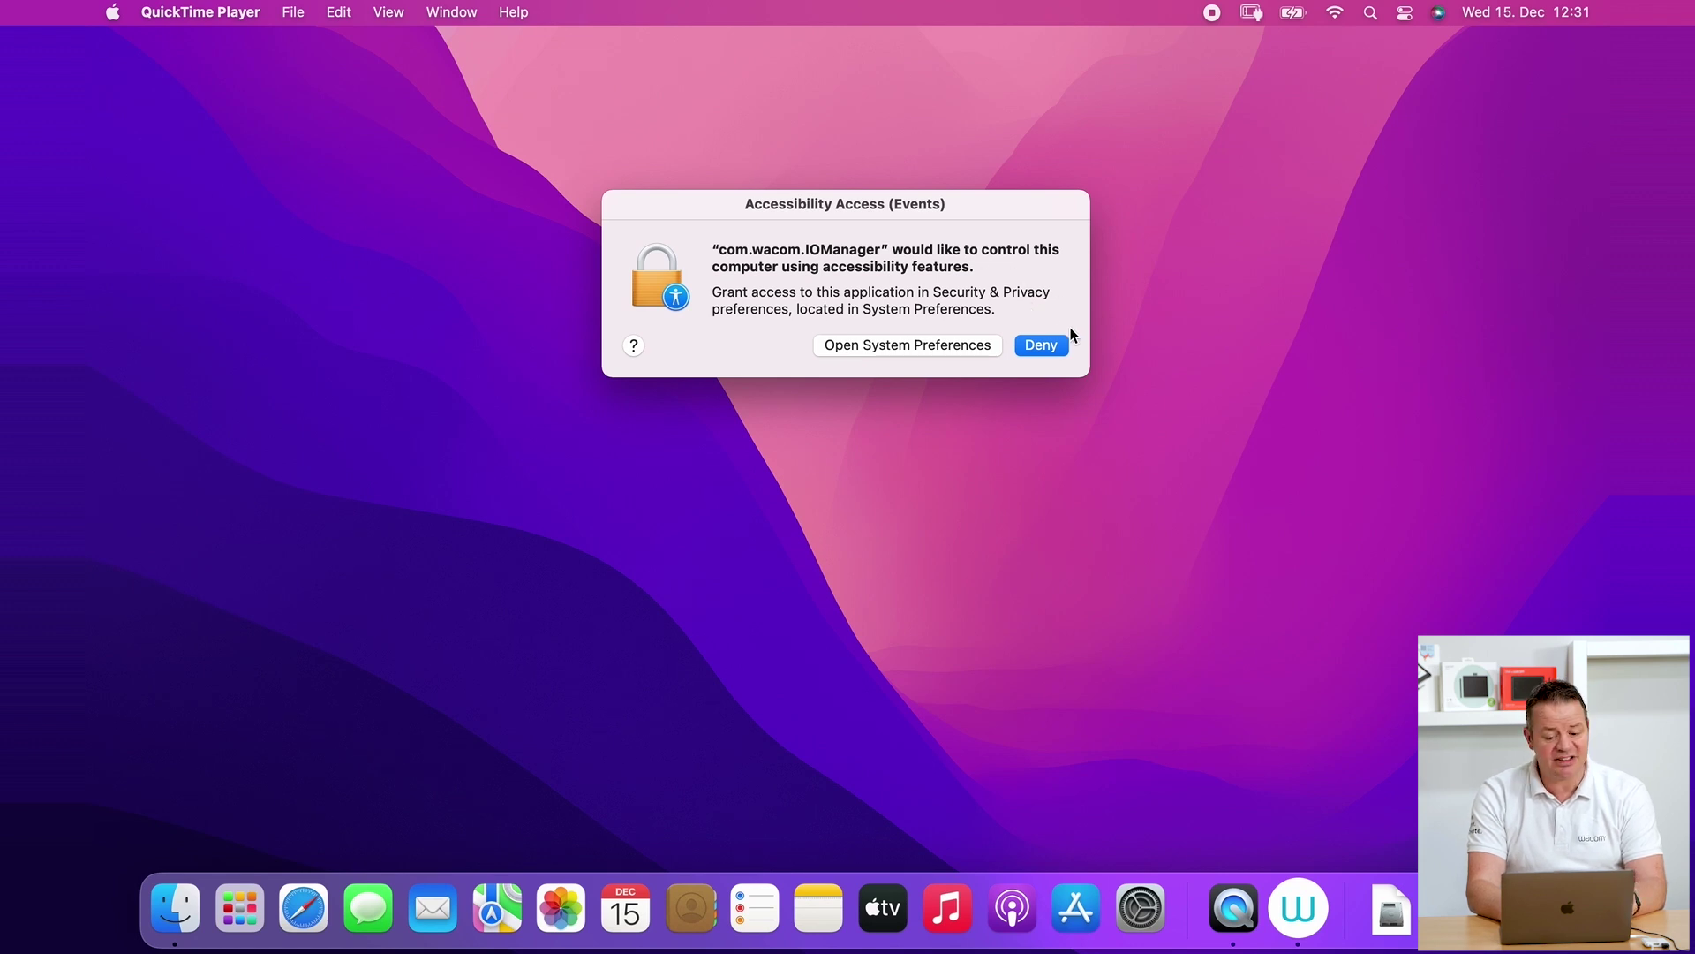
- Open System Preferences from the prompt and unlock Security & Privacy with the administrator password
left_click(915, 345)
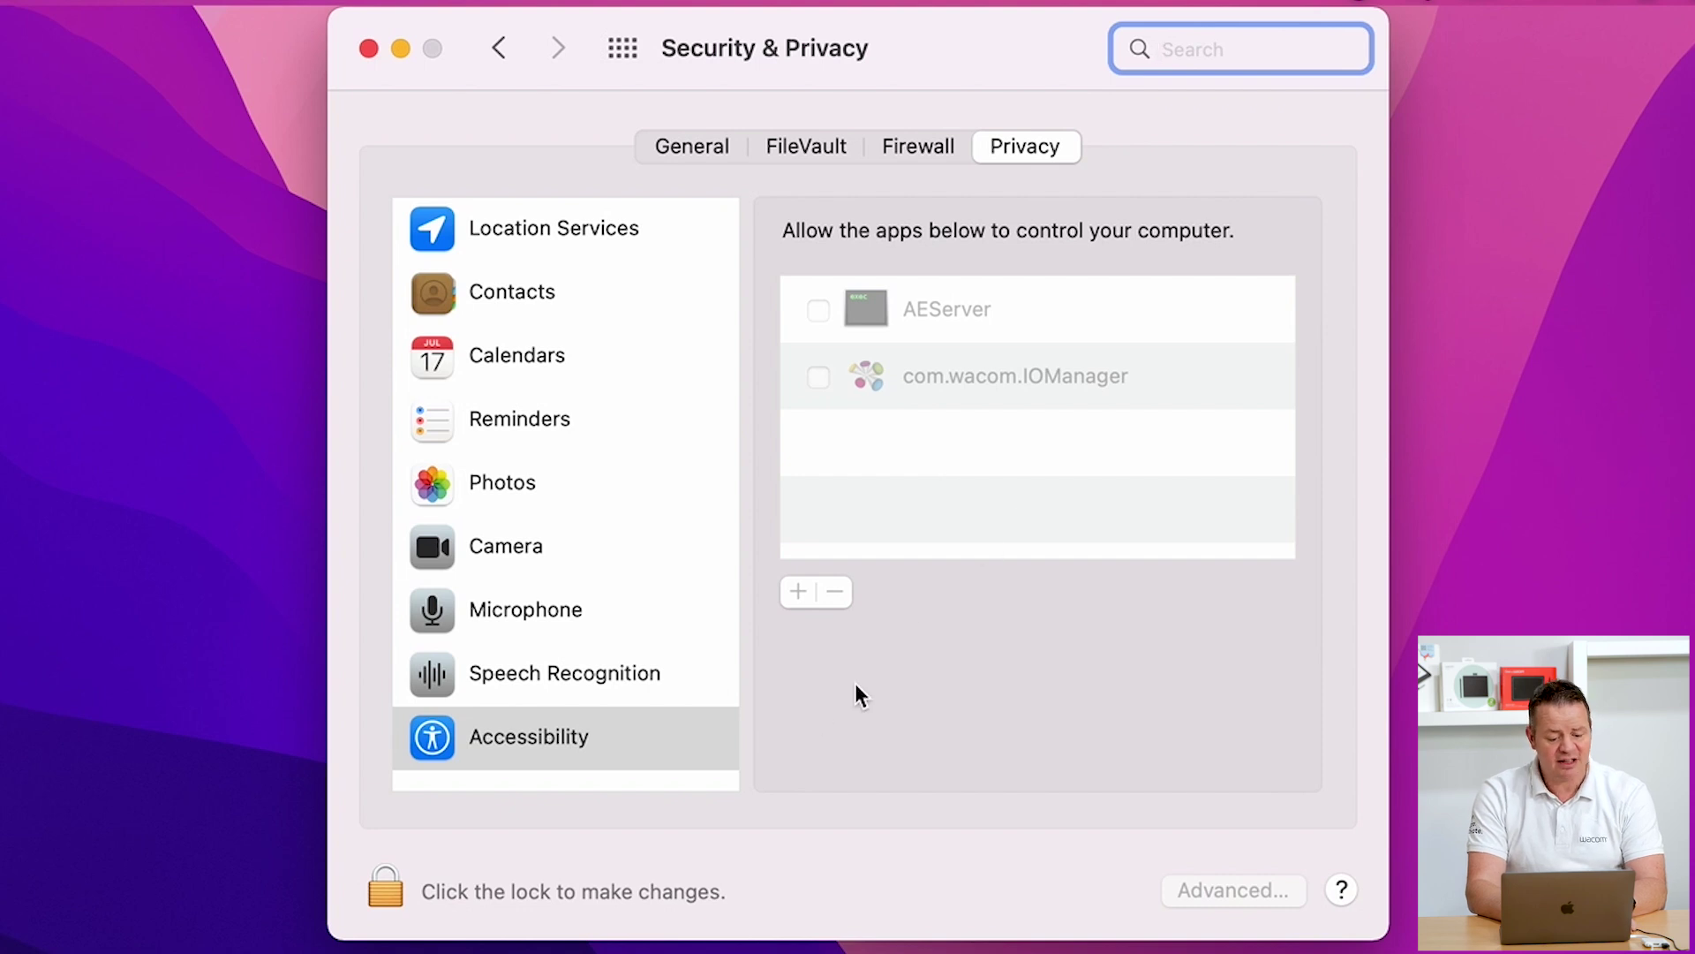
left_click(407, 888)
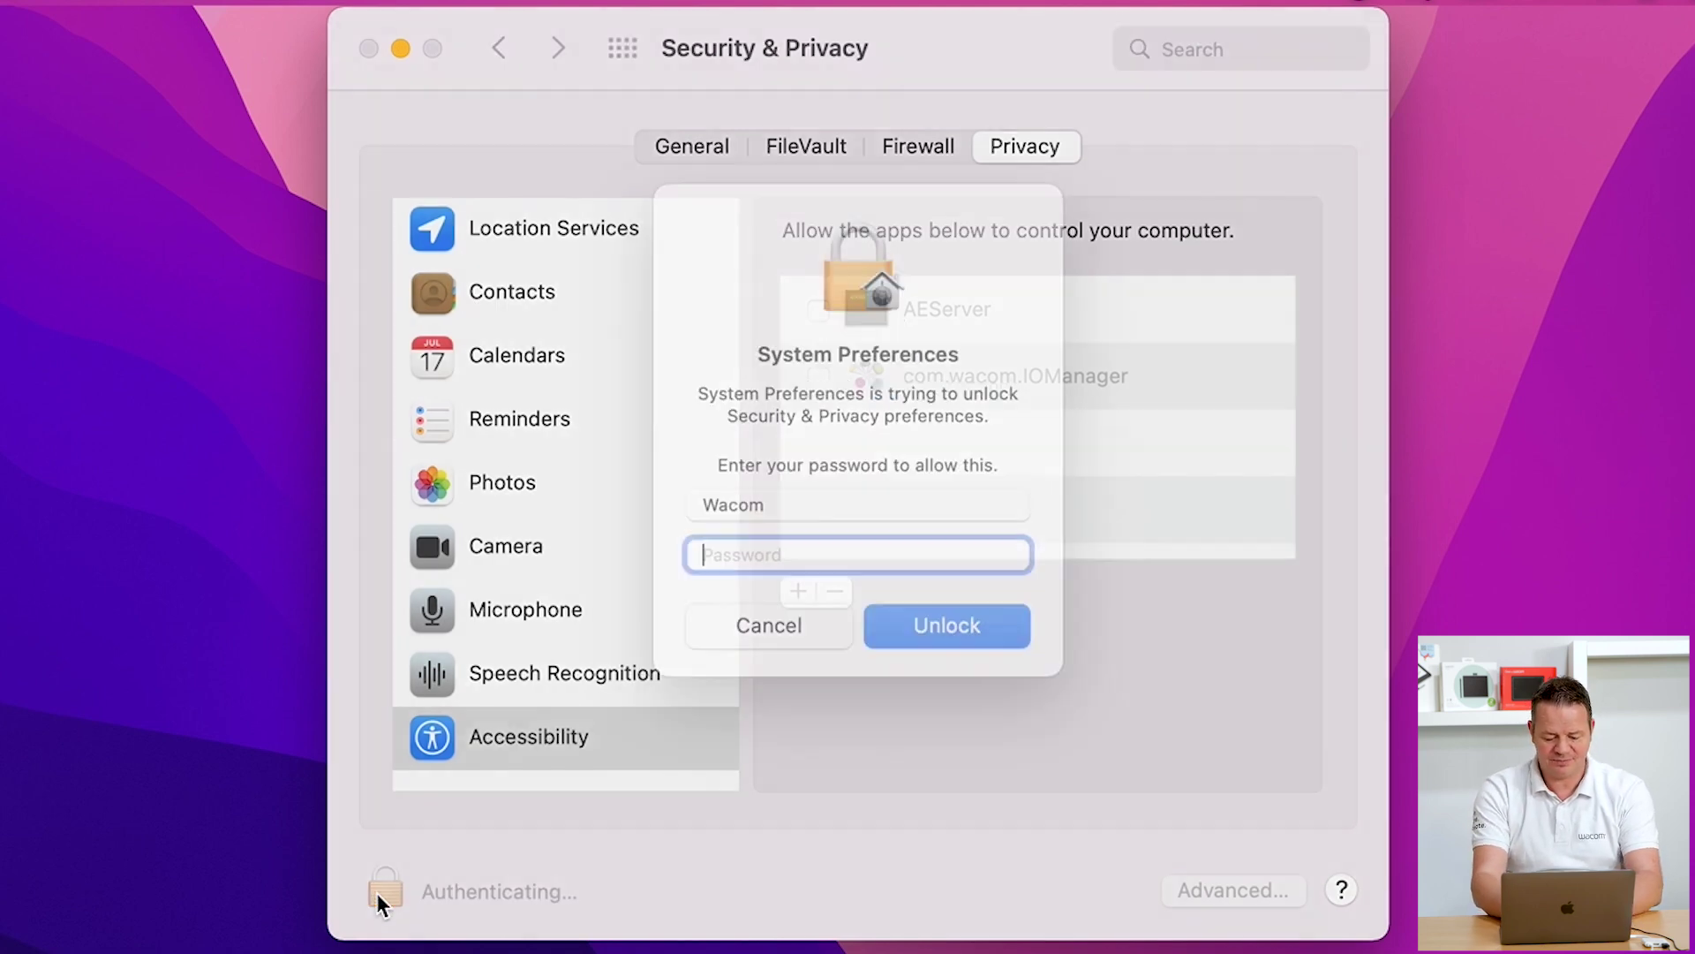
type("••••••")
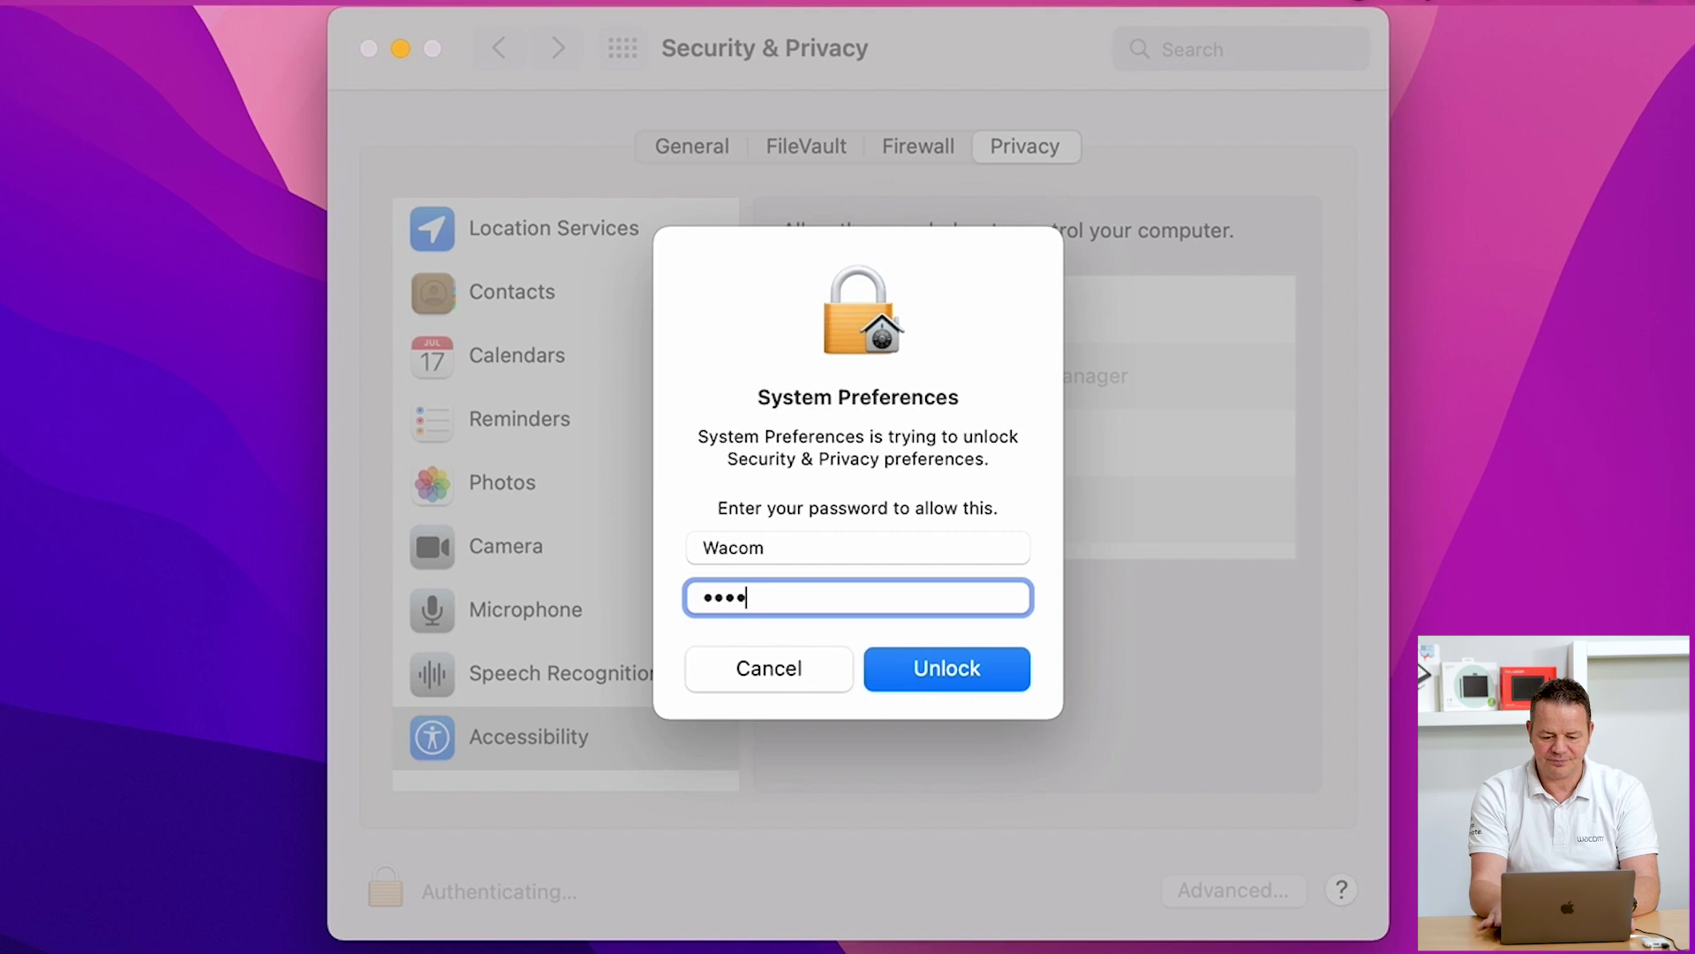
key("Return")
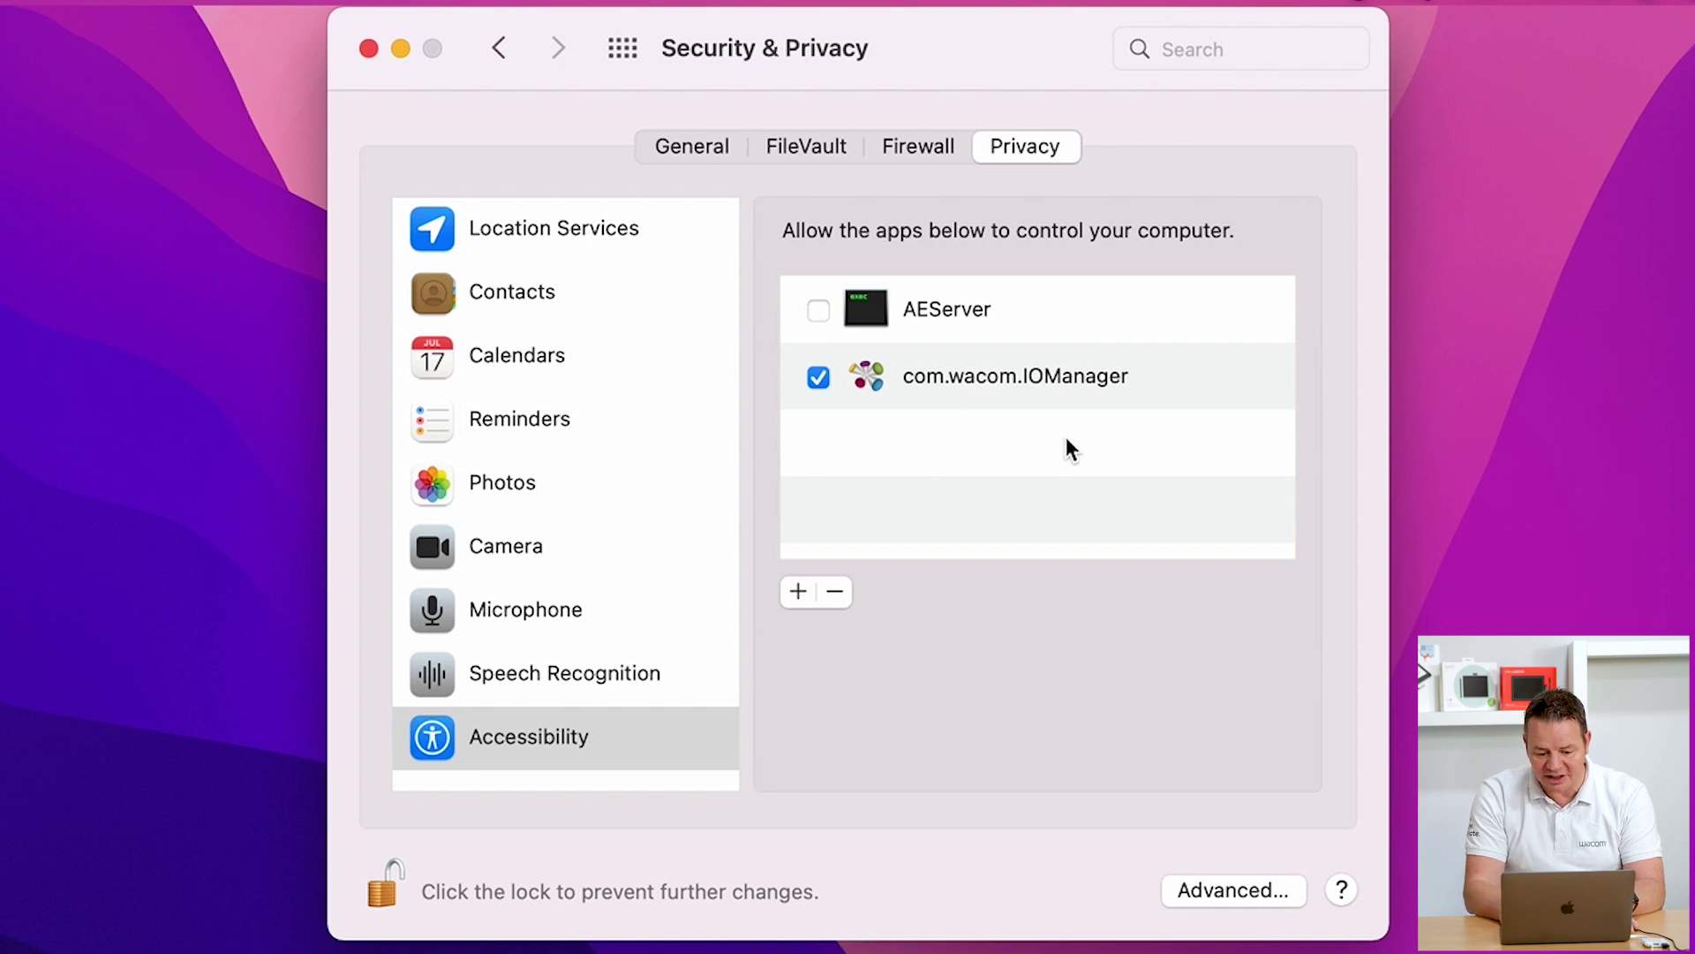
- Relock the privacy settings and close the Security & Privacy window
left_click(380, 888)
left_click(369, 48)
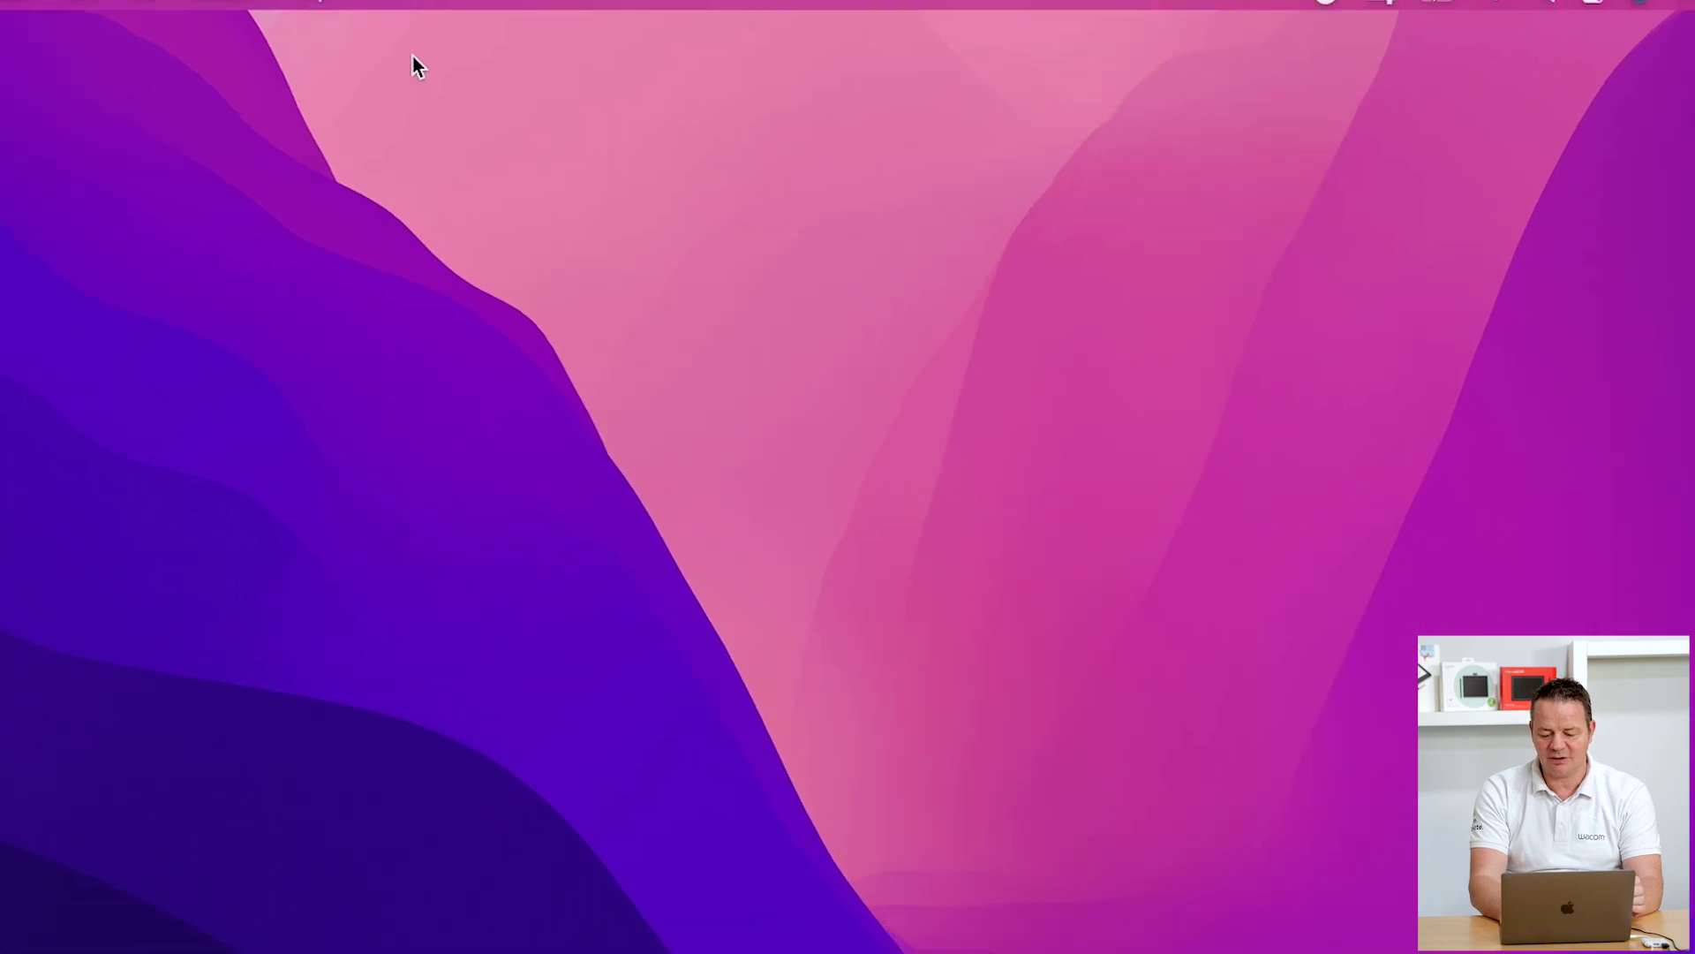